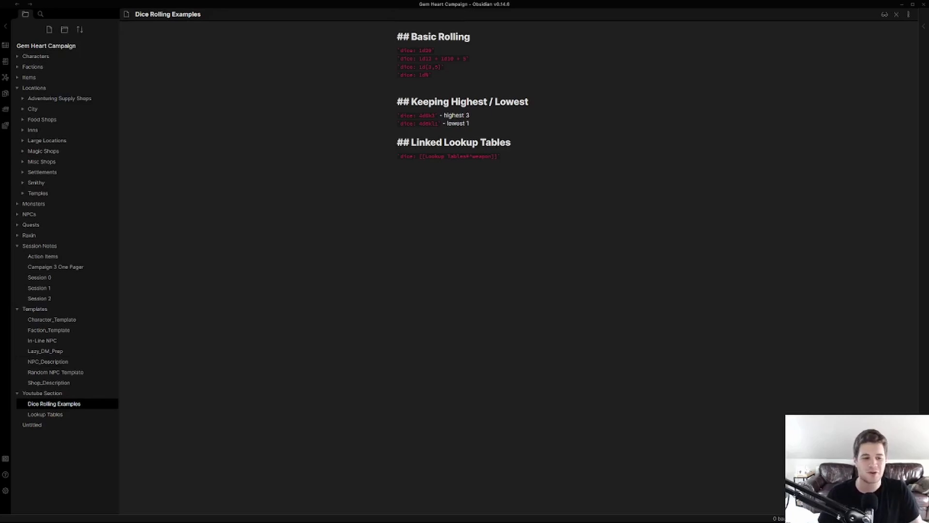
- Search the community plugin catalogue for 'dice roll' and then 'adv', then close the catalogue
{"action": "left_click", "coordinate": [6, 491]}
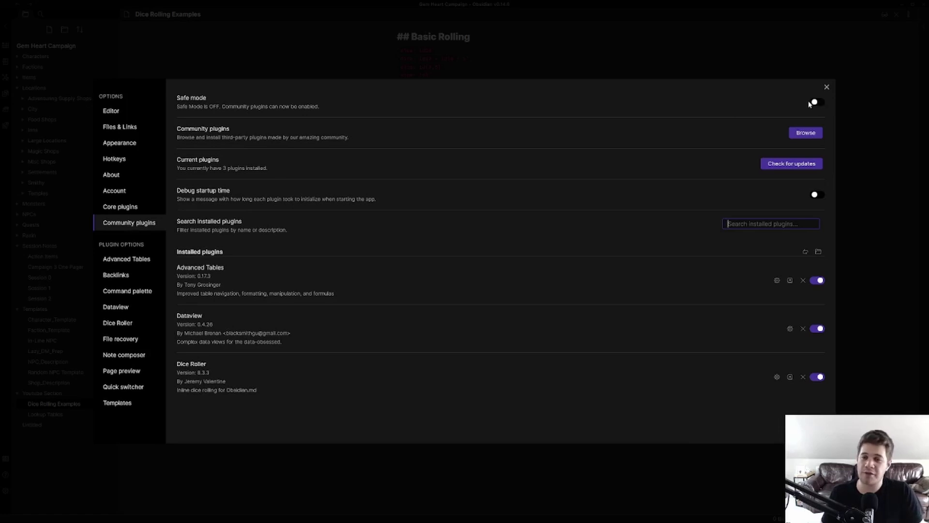
{"action": "left_click", "coordinate": [807, 135]}
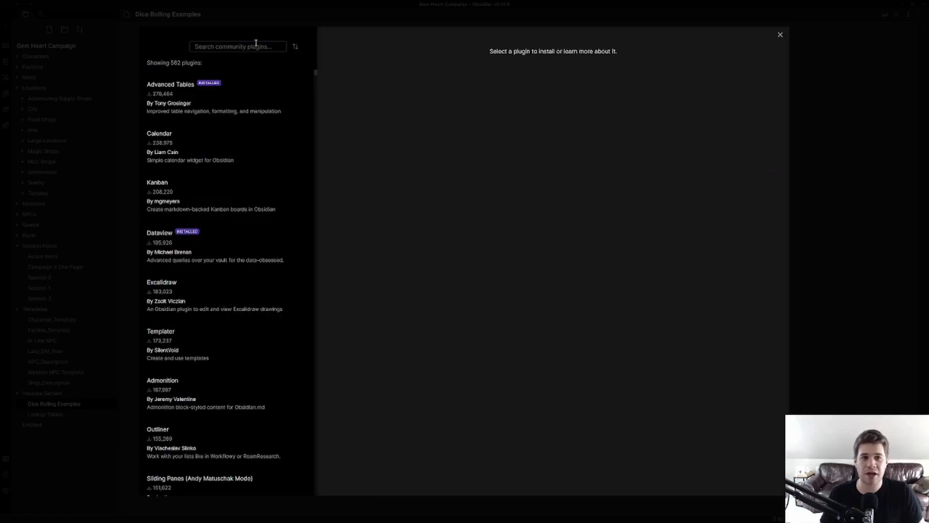
{"action": "type", "text": "dice roll"}
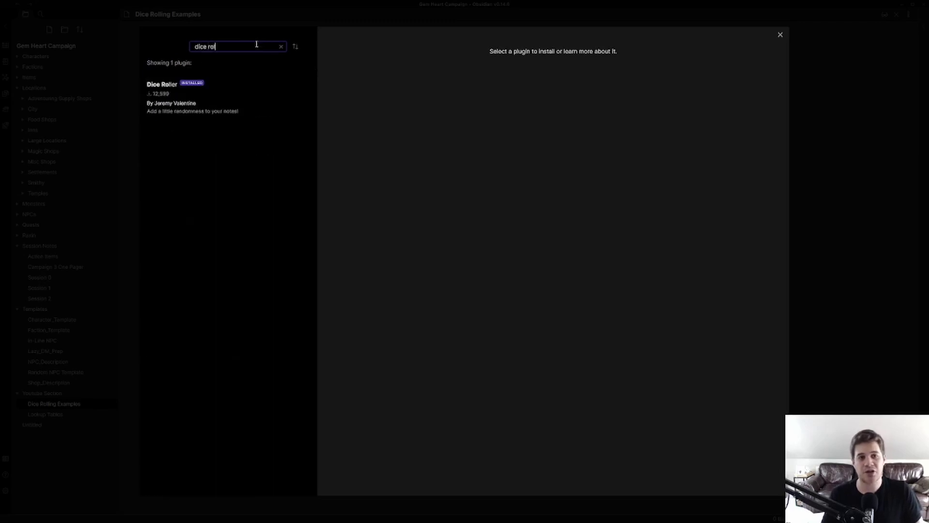
{"action": "key", "text": "BackSpace"}
{"action": "key", "text": "BackSpace"}
{"action": "key", "text": "BackSpace"}
{"action": "key", "text": "BackSpace"}
{"action": "key", "text": "BackSpace"}
{"action": "key", "text": "BackSpace"}
{"action": "key", "text": "BackSpace"}
{"action": "key", "text": "BackSpace"}
{"action": "key", "text": "BackSpace"}
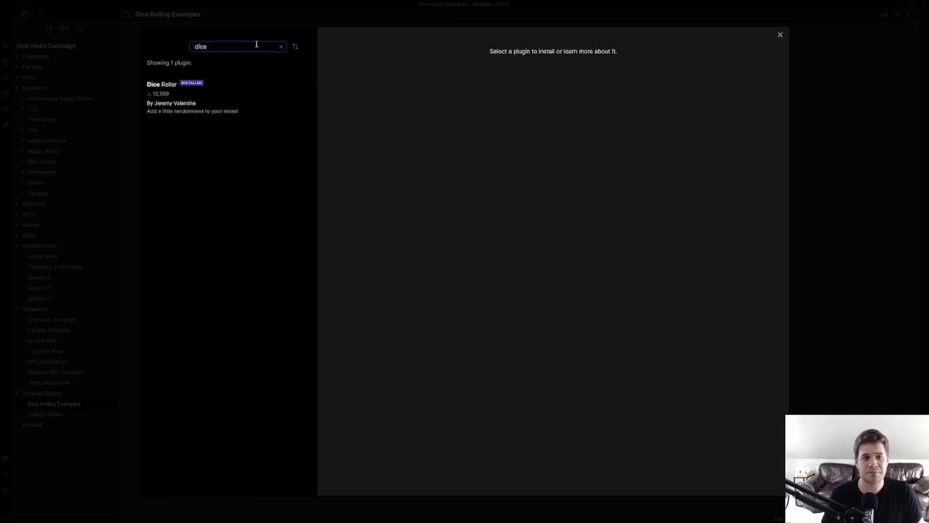
{"action": "type", "text": "adv"}
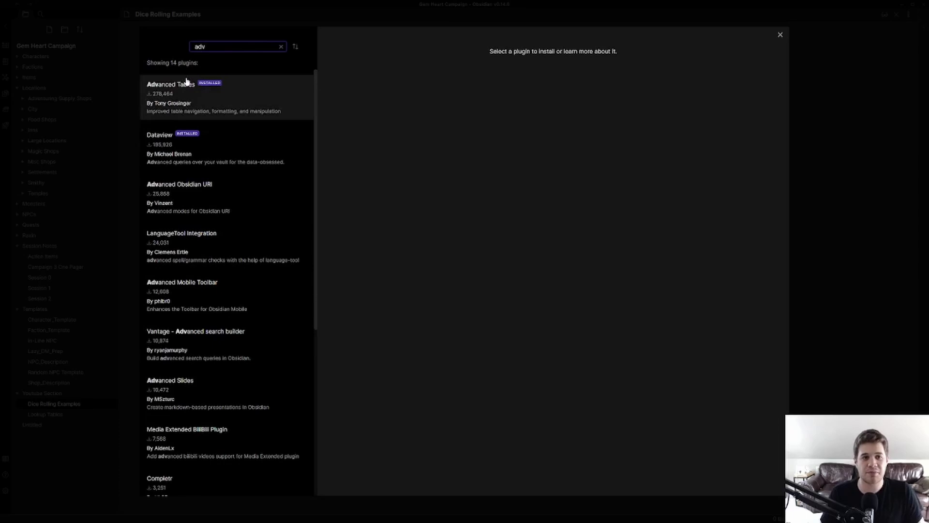
{"action": "left_click", "coordinate": [780, 34]}
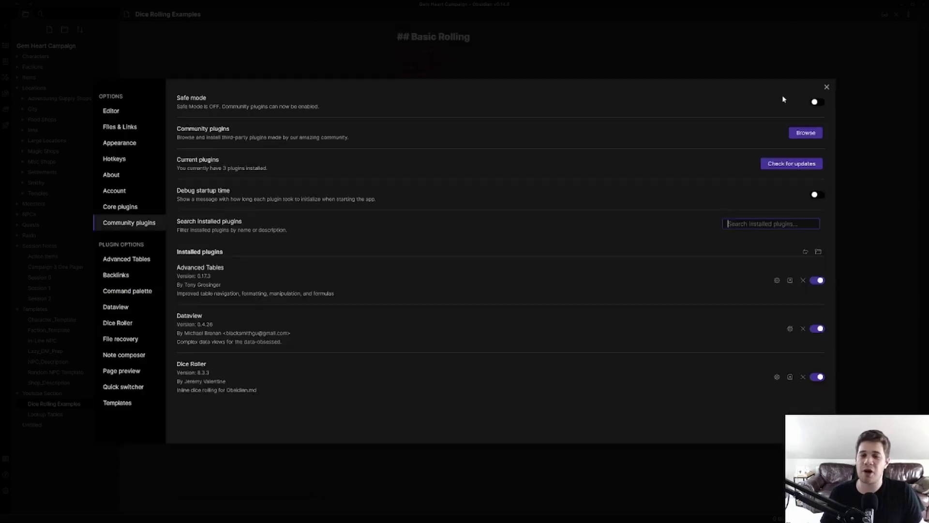
{"action": "left_click", "coordinate": [827, 88]}
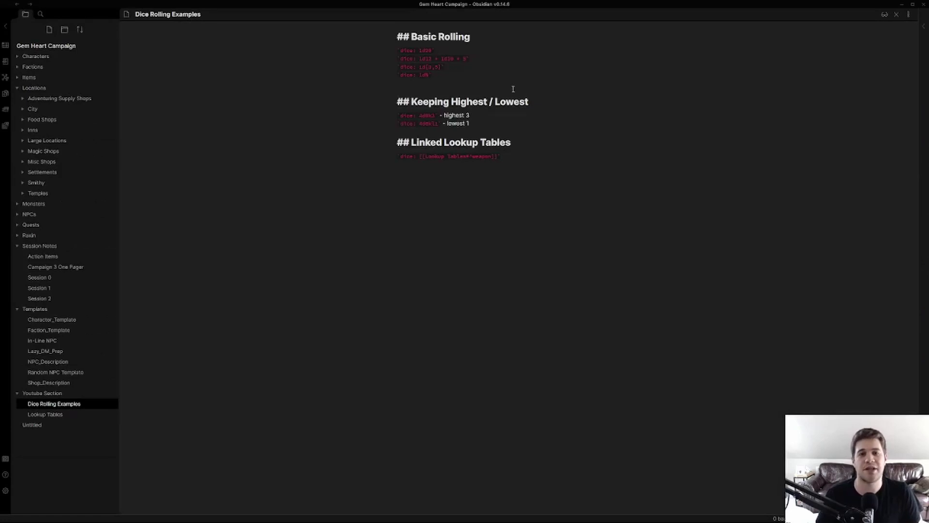
{"action": "left_click", "coordinate": [5, 490]}
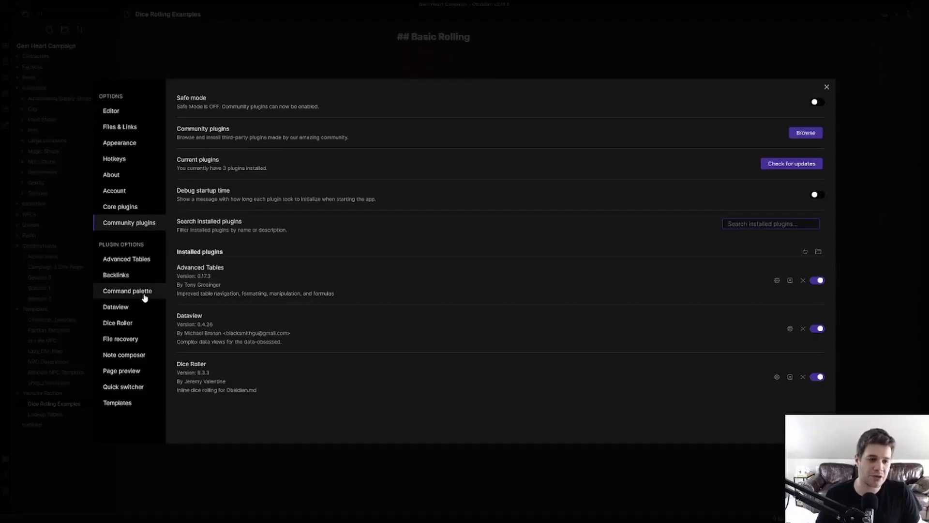
{"action": "left_click", "coordinate": [129, 323]}
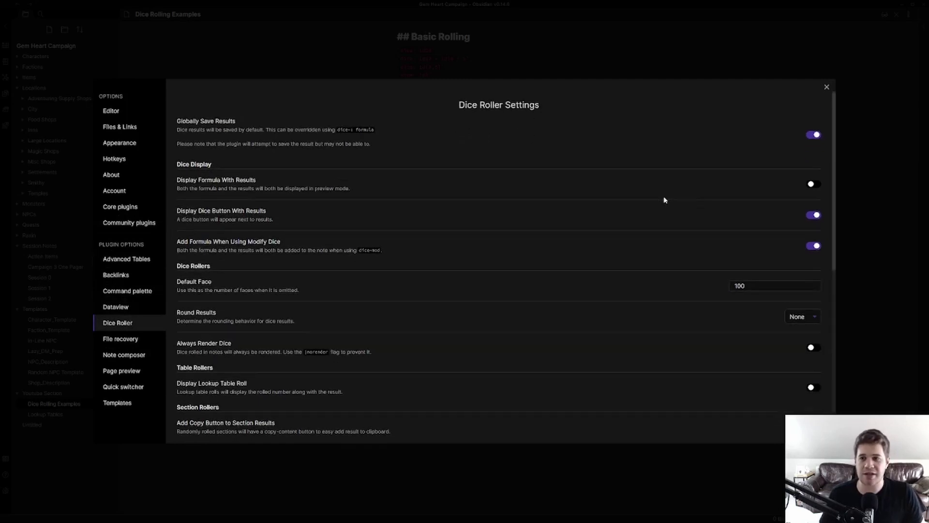
{"action": "mouse_move", "coordinate": [837, 154]}
{"action": "left_mouse_down"}
{"action": "mouse_move", "coordinate": [840, 328]}
{"action": "mouse_move", "coordinate": [844, 158]}
{"action": "left_mouse_up"}
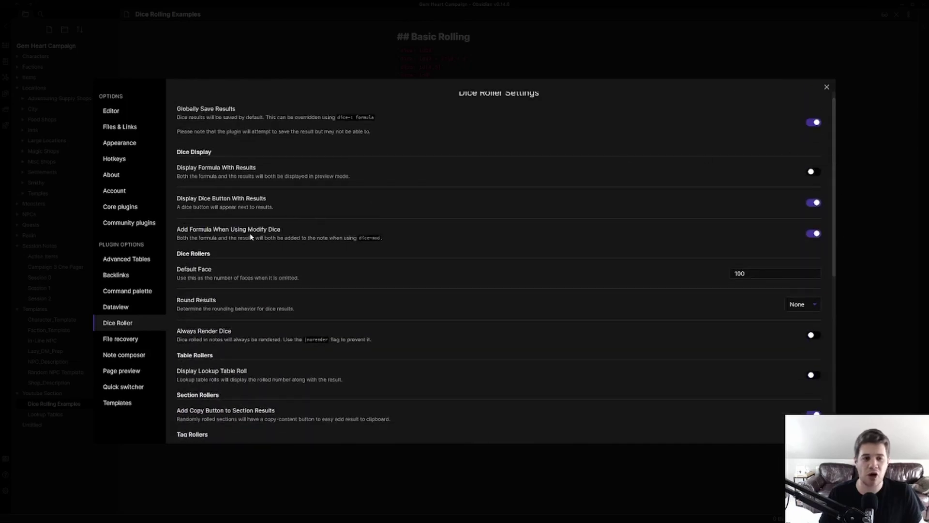
{"action": "scroll", "coordinate": [251, 236], "scroll_direction": "down", "scroll_amount": 1}
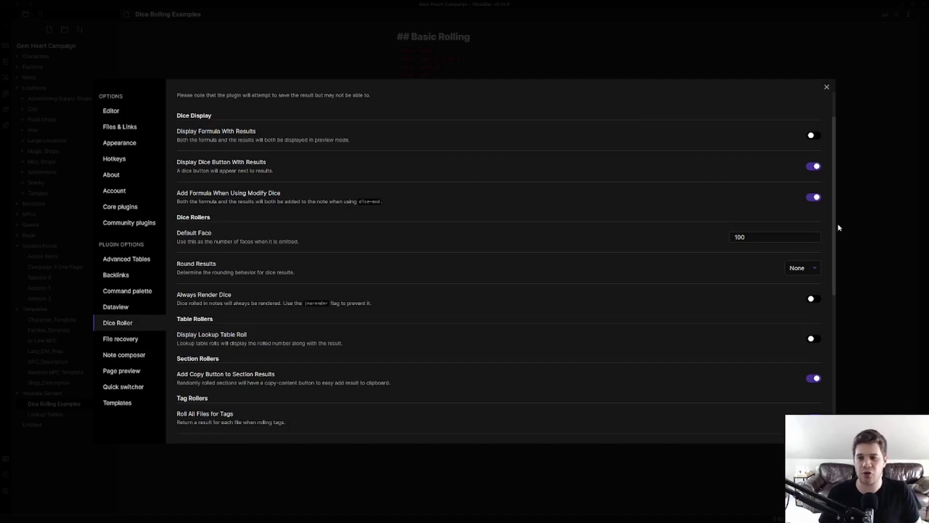
{"action": "left_click", "coordinate": [826, 89]}
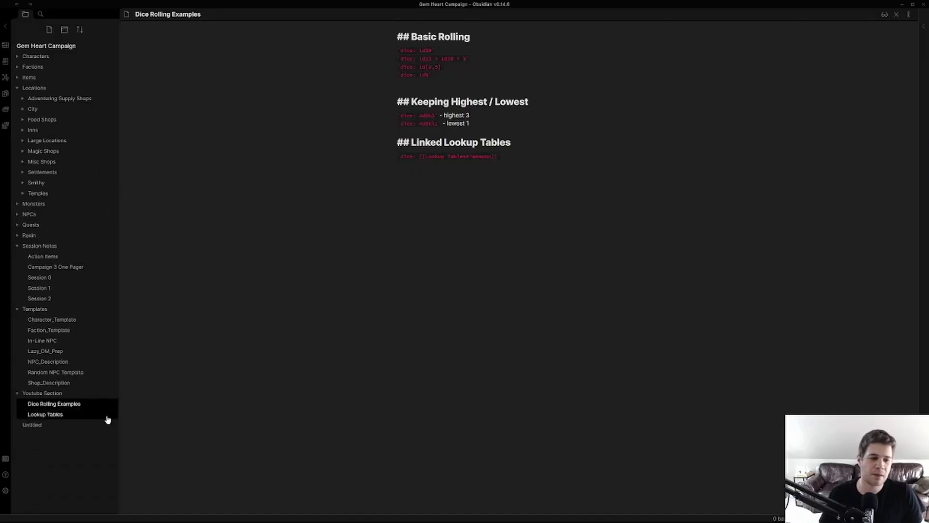
{"action": "left_click", "coordinate": [6, 490]}
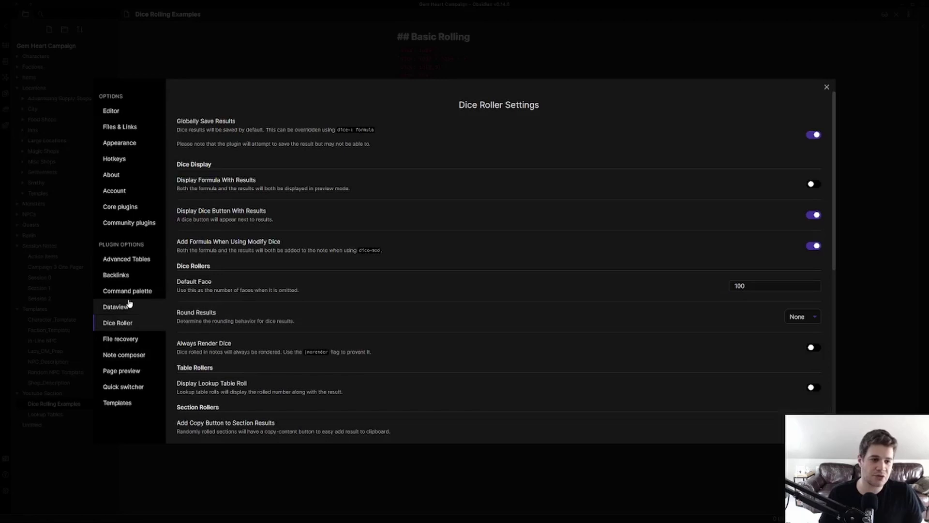
{"action": "left_click", "coordinate": [123, 259]}
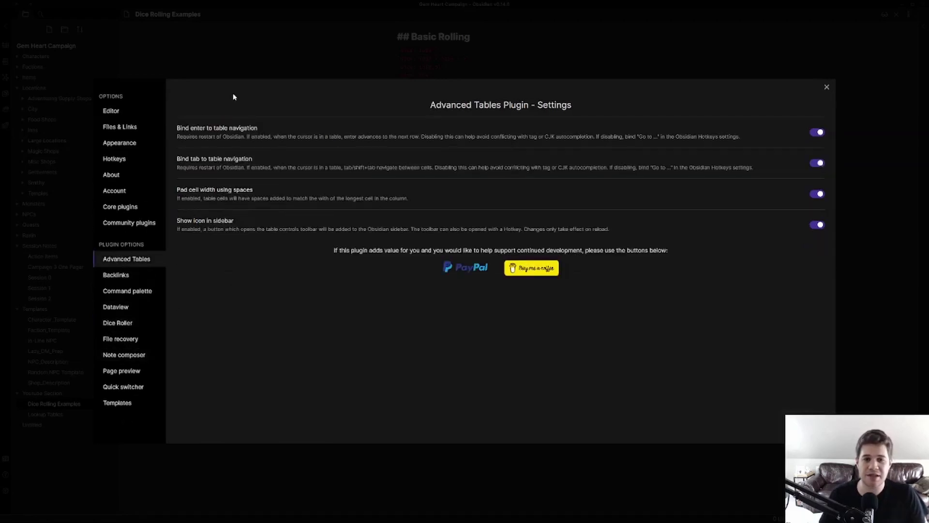
{"action": "left_click", "coordinate": [827, 89]}
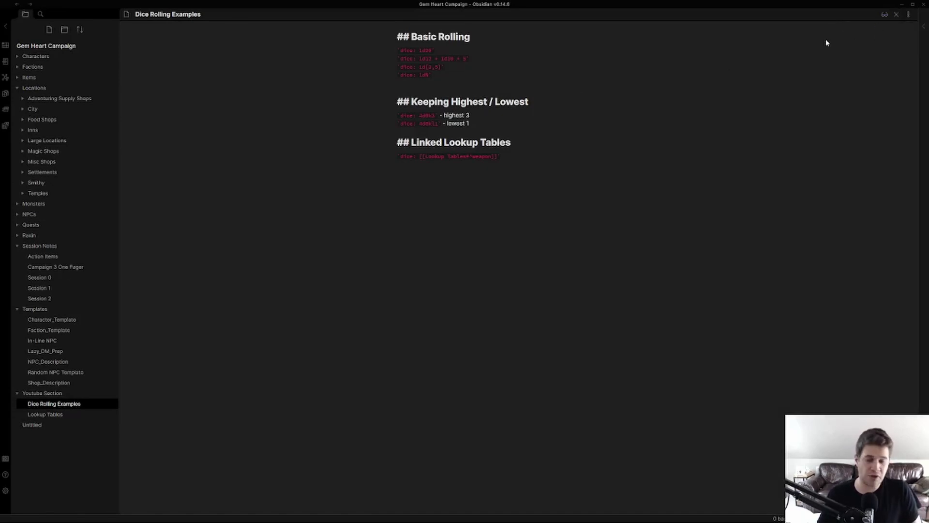
- Render the dice rolls, re-roll the first 1d20 result five times, then return to editing
{"action": "key", "text": "ctrl+e"}
{"action": "key", "text": "ctrl+e"}
{"action": "key", "text": "ctrl+e"}
{"action": "key", "text": "ctrl+e"}
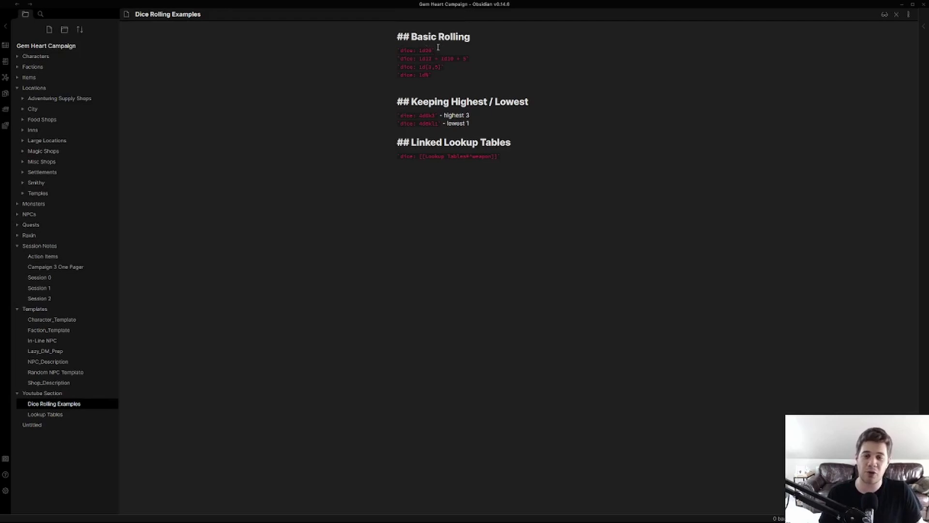
{"action": "key", "text": "ctrl+e"}
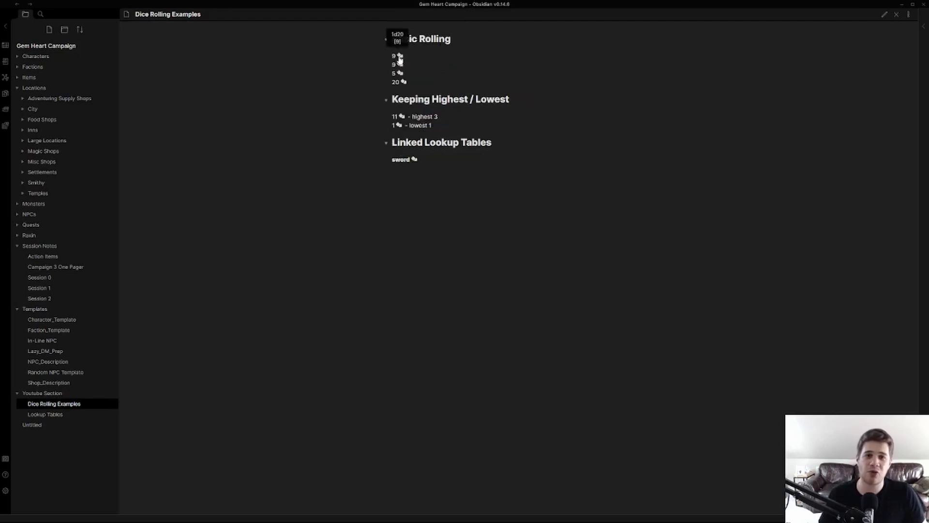
{"action": "left_click", "coordinate": [400, 56]}
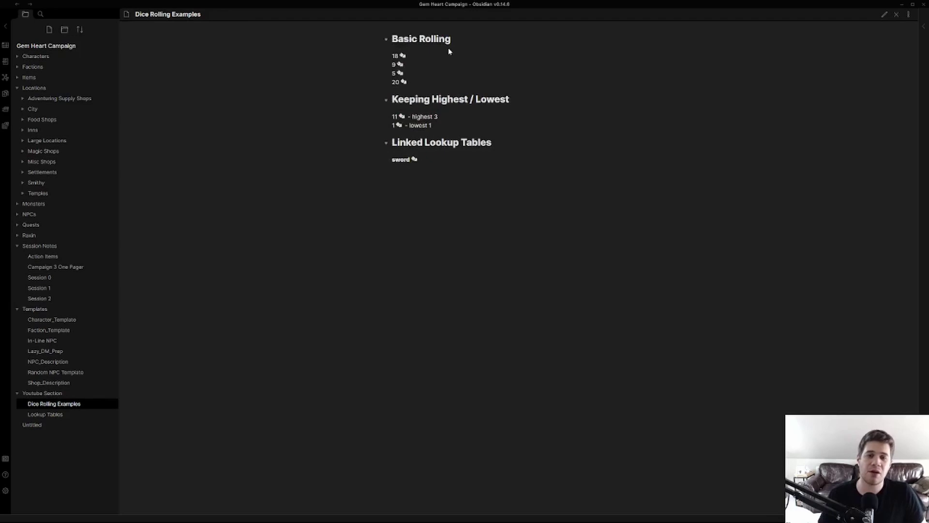
{"action": "left_click", "coordinate": [395, 57]}
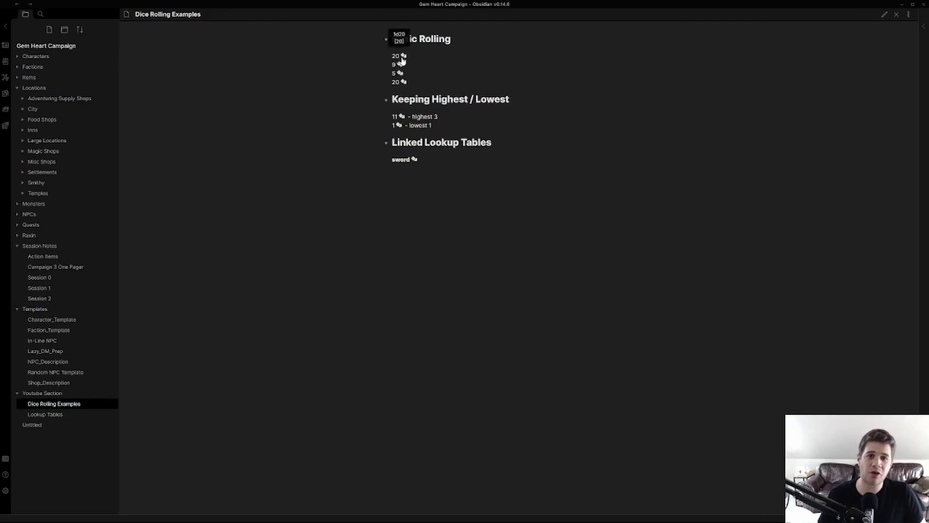
{"action": "left_click", "coordinate": [401, 57]}
{"action": "left_click", "coordinate": [402, 57]}
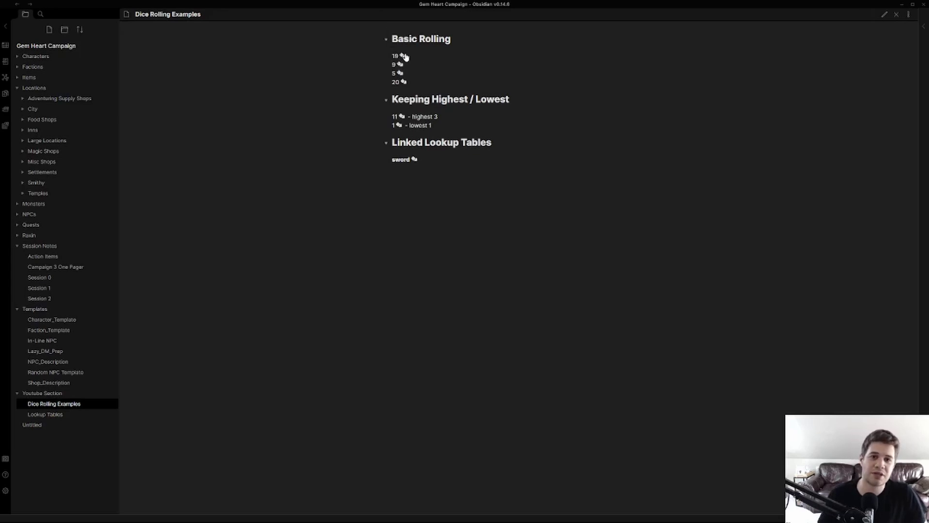
{"action": "left_click", "coordinate": [406, 57]}
{"action": "key", "text": "ctrl+e"}
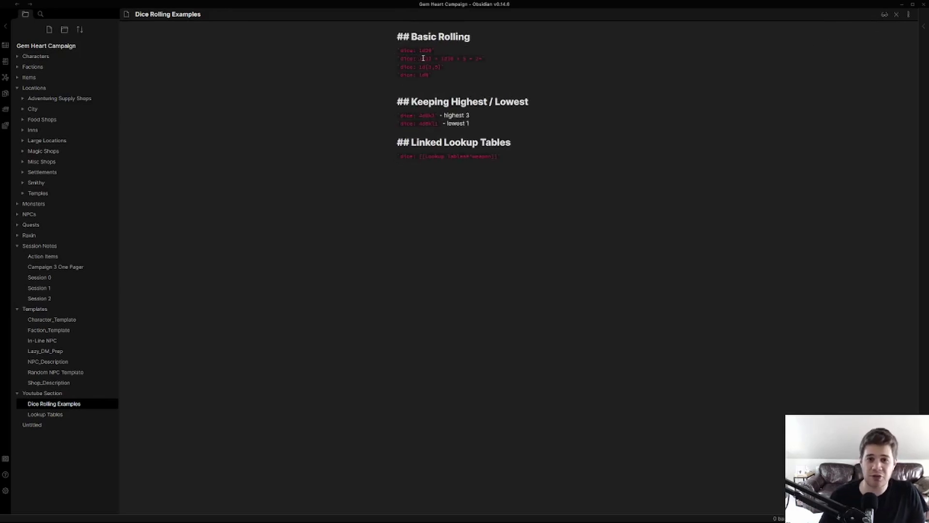
- Re-roll the 1d12 + 1d10 + 5 + 2 result to 23 in reading view, then return to source
{"action": "left_click_drag", "start_coordinate": [419, 59], "coordinate": [468, 59]}
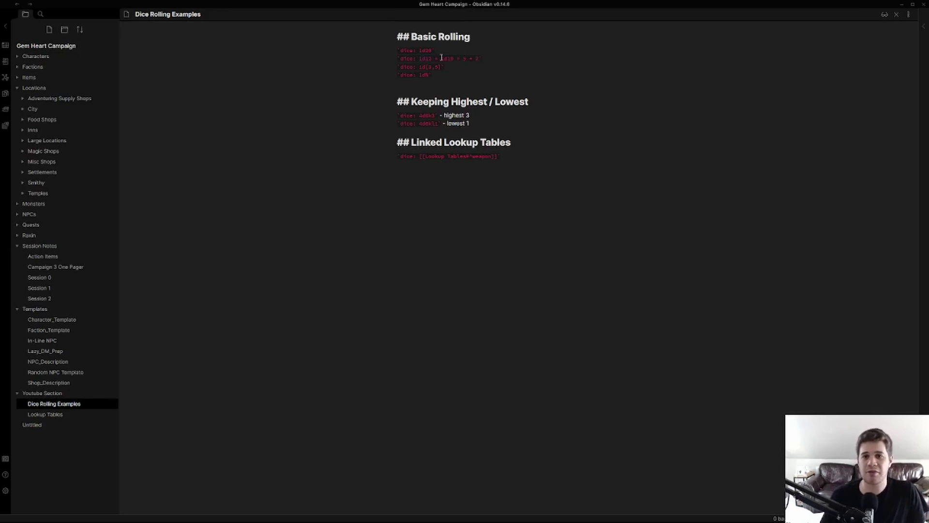
{"action": "left_click", "coordinate": [885, 14]}
{"action": "left_click", "coordinate": [403, 64]}
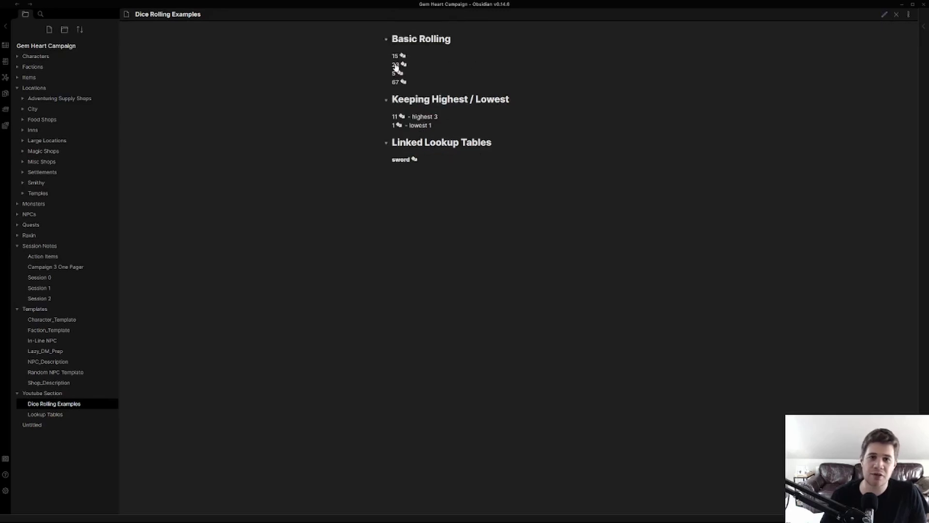
{"action": "mouse_move", "coordinate": [398, 68]}
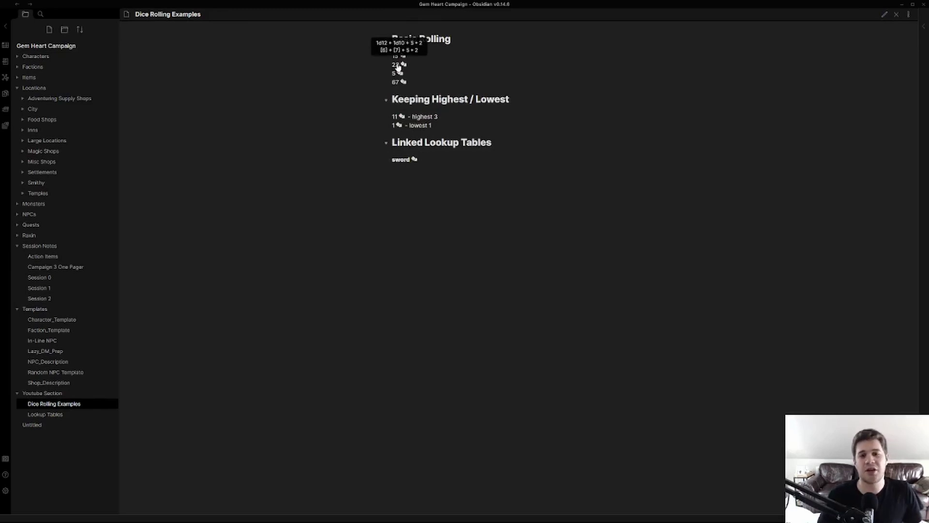
{"action": "left_click", "coordinate": [885, 14]}
- Inspect the 1d[3,5] line, then render the note and re-roll the third Basic Rolling result twice
{"action": "left_click", "coordinate": [429, 66]}
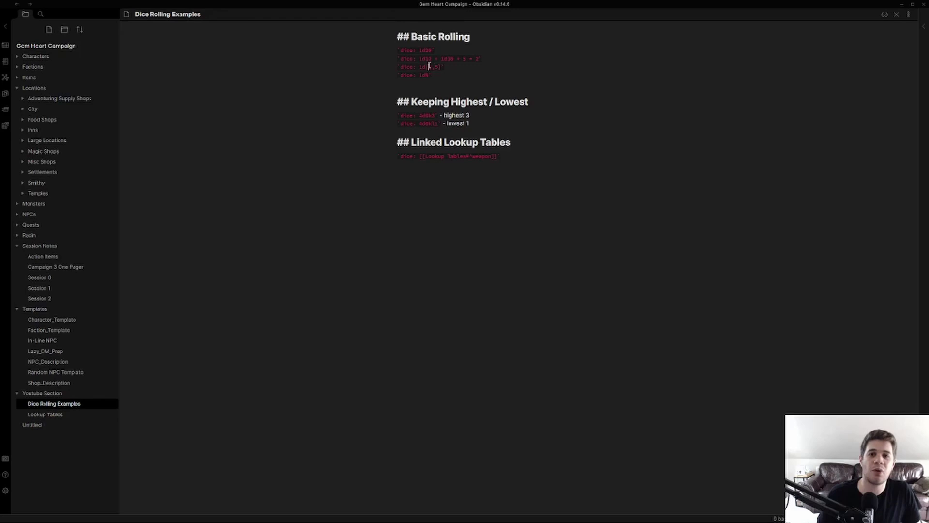
{"action": "mouse_move", "coordinate": [428, 67]}
{"action": "left_mouse_down"}
{"action": "mouse_move", "coordinate": [438, 59]}
{"action": "mouse_move", "coordinate": [436, 67]}
{"action": "left_mouse_up"}
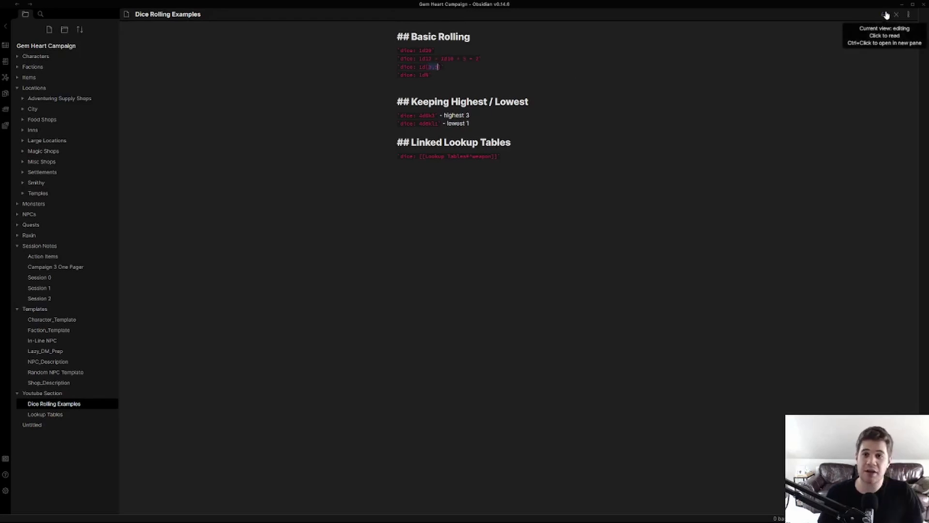
{"action": "left_click", "coordinate": [425, 66]}
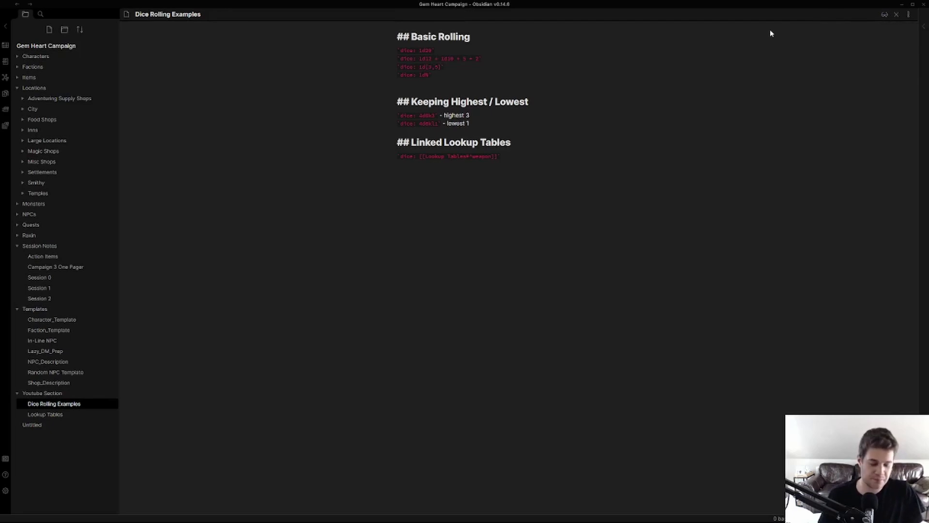
{"action": "key", "text": "ctrl+e"}
{"action": "left_click", "coordinate": [400, 74]}
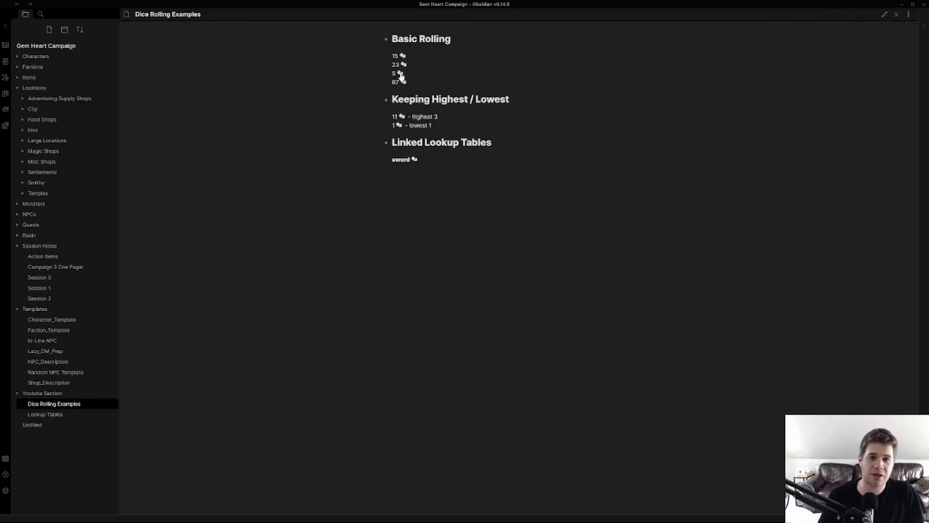
{"action": "left_click", "coordinate": [401, 76]}
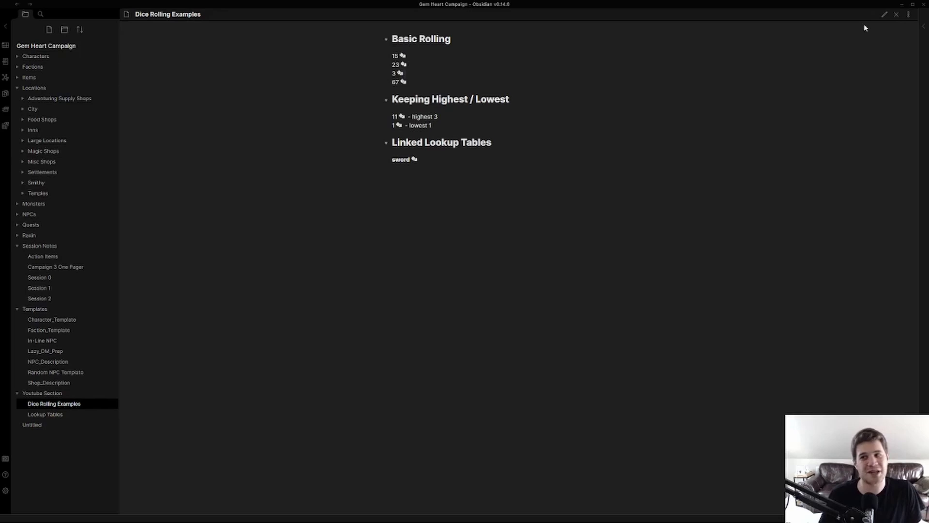
- Re-roll the fourth basic dice roll, then switch the note back to raw dice code
{"action": "left_click", "coordinate": [885, 14]}
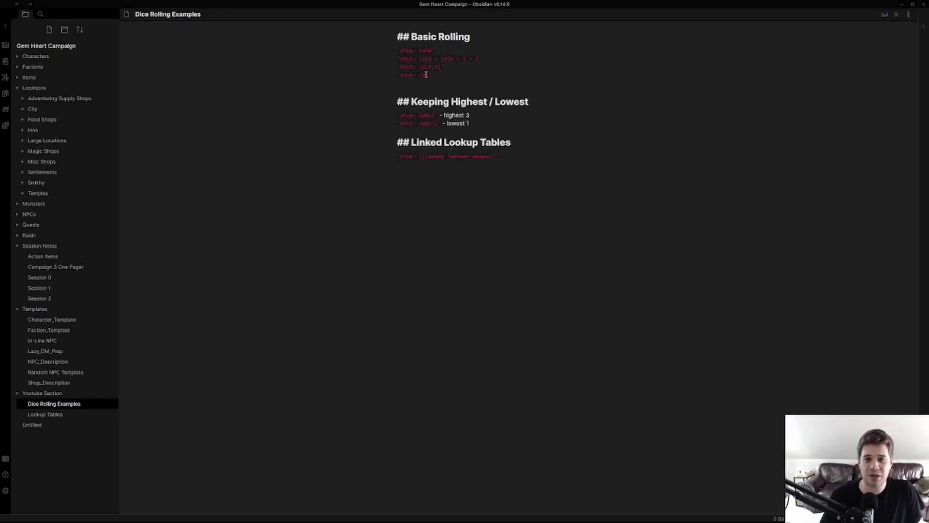
{"action": "left_click", "coordinate": [885, 14]}
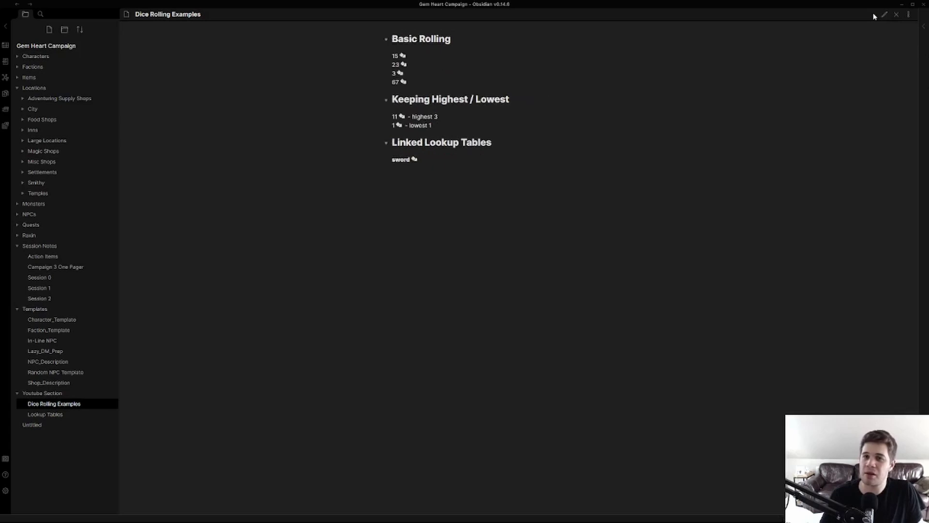
{"action": "left_click", "coordinate": [403, 83]}
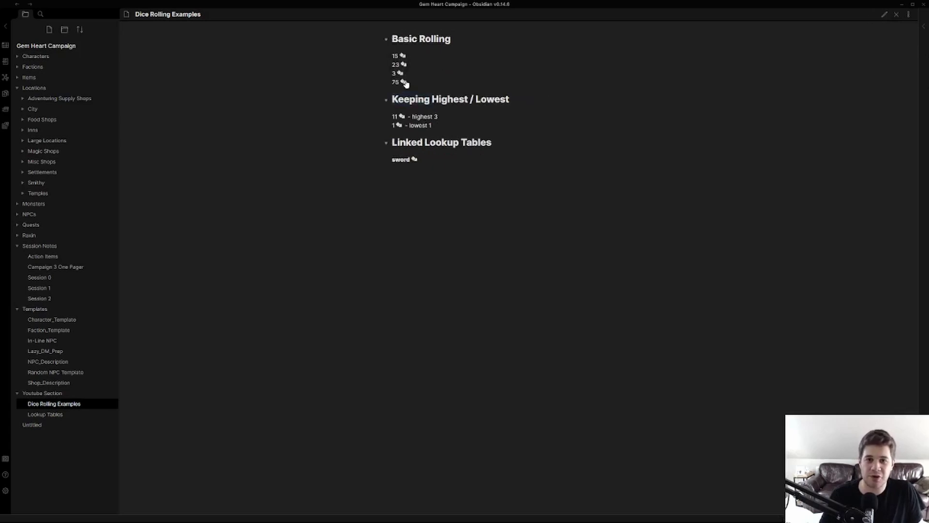
{"action": "key", "text": "ctrl+e"}
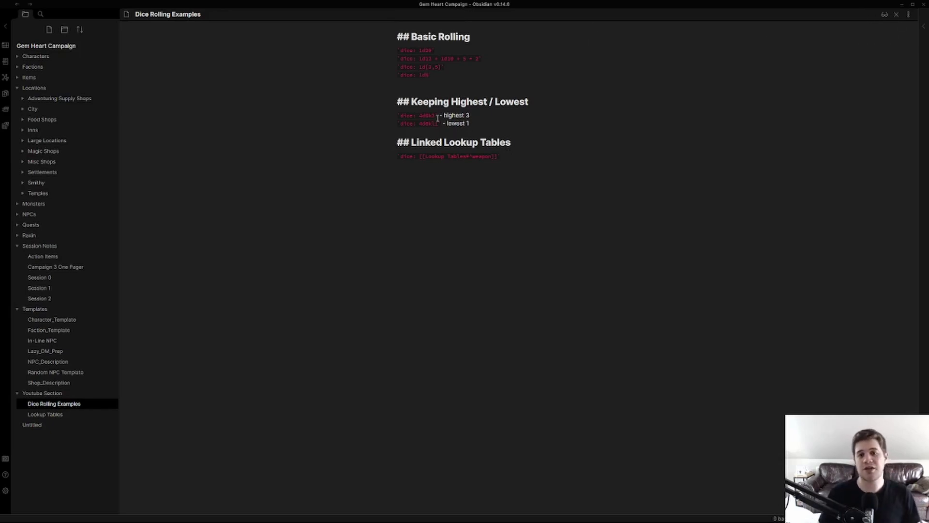
- Render the note and re-roll the keep-highest-3 dice to 14
{"action": "left_click", "coordinate": [884, 15]}
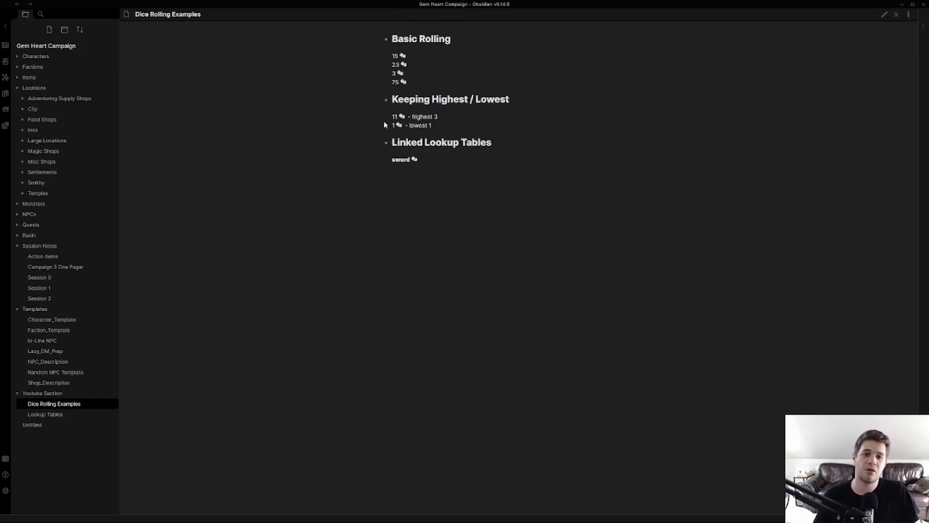
{"action": "left_click", "coordinate": [402, 117]}
{"action": "left_click", "coordinate": [402, 118]}
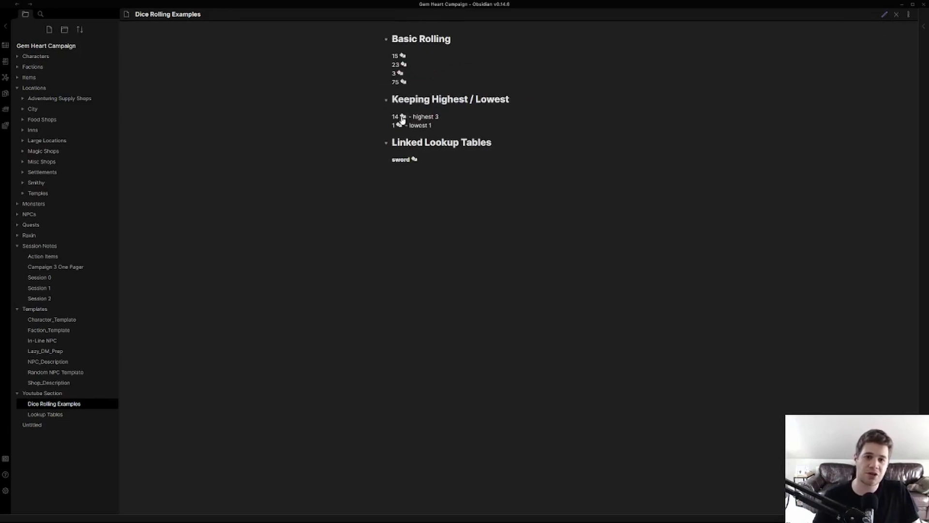
{"action": "mouse_move", "coordinate": [396, 122]}
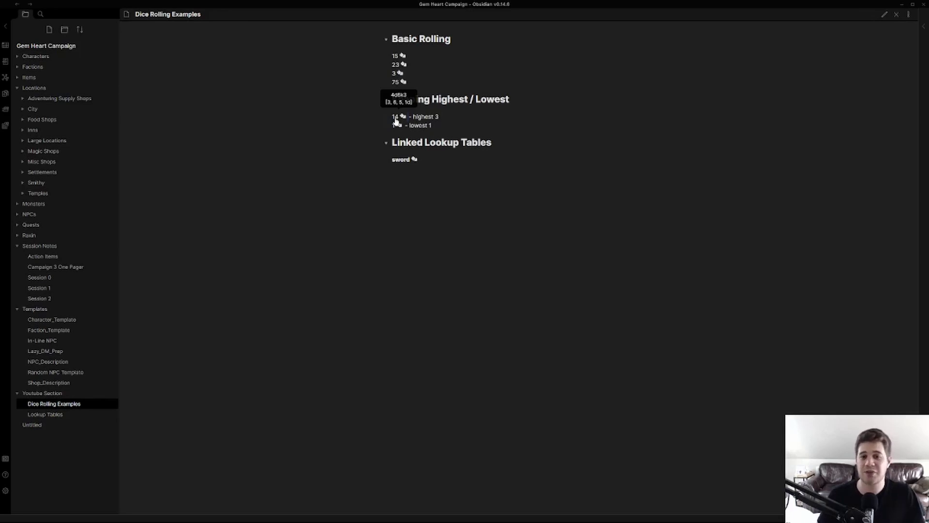
- Check the 4d6k3 source, re-render, and re-roll the keep-lowest-1 dice to 2
{"action": "left_click", "coordinate": [884, 15]}
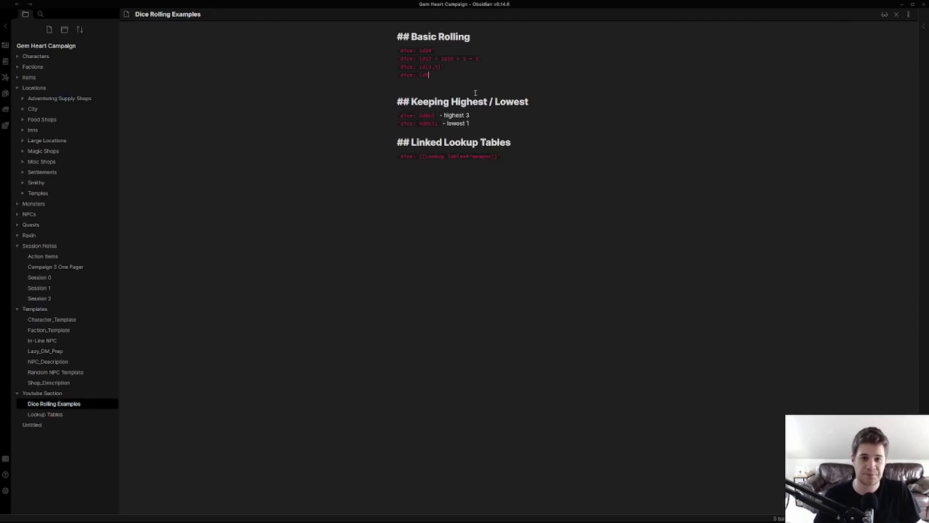
{"action": "left_click", "coordinate": [435, 115]}
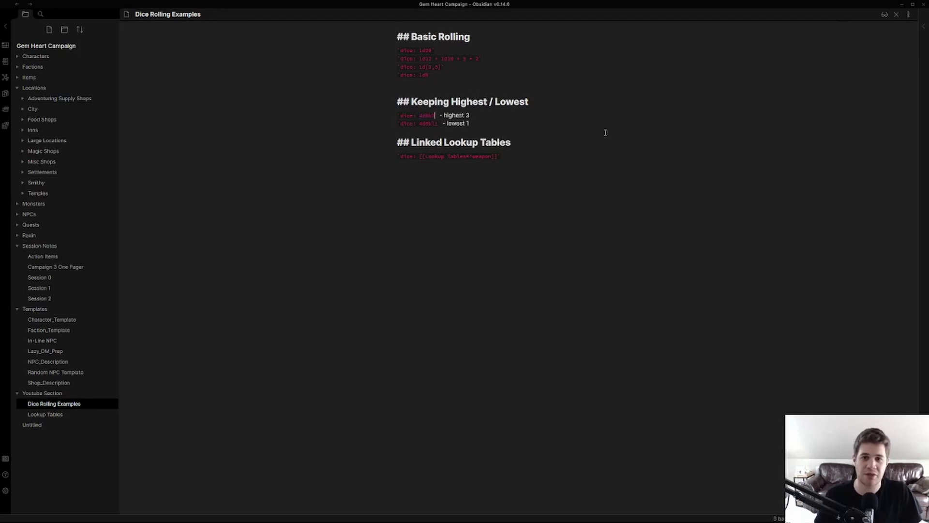
{"action": "key", "text": "ctrl+e"}
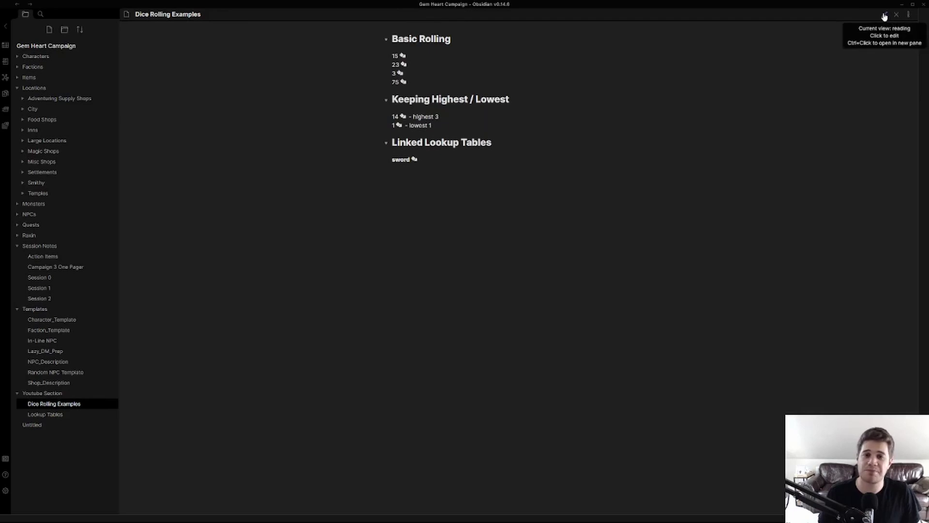
{"action": "left_click", "coordinate": [399, 126]}
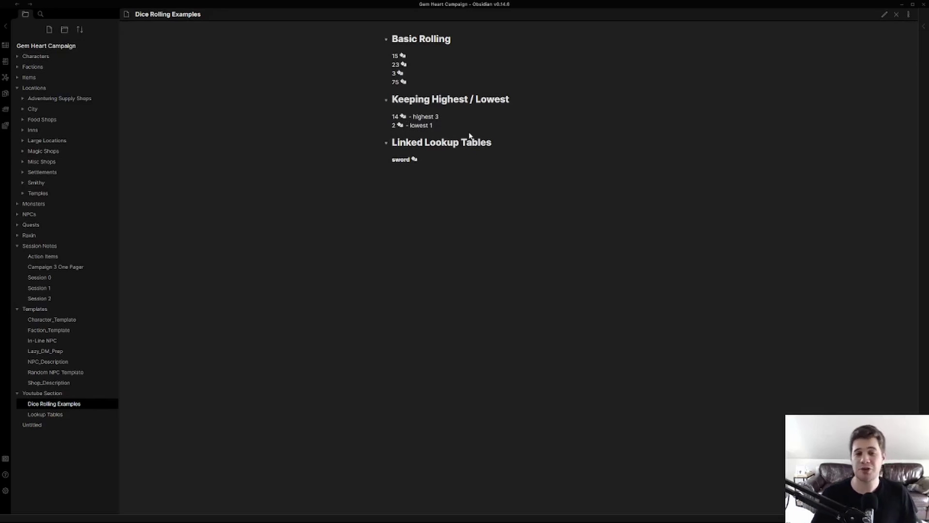
{"action": "mouse_move", "coordinate": [413, 167]}
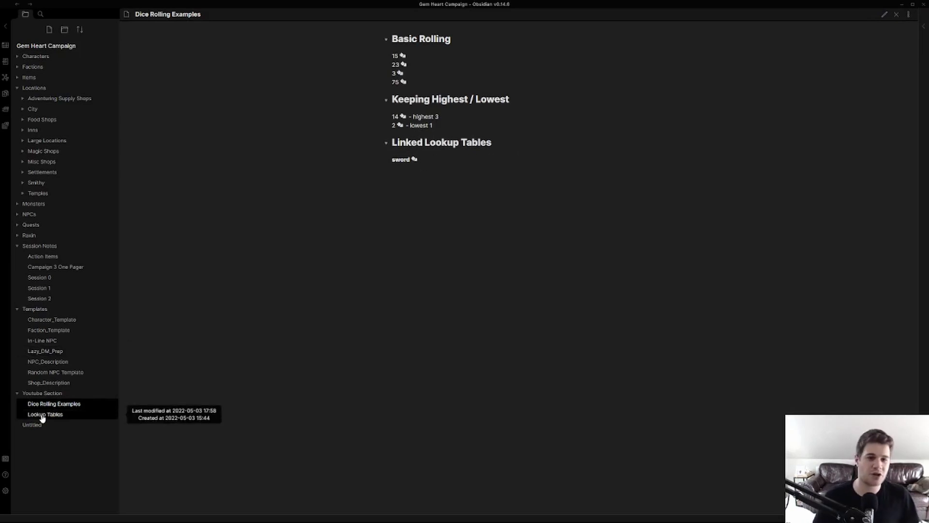
- Select the [[Lookup Tables#^weapon]] link in source view, then open the Lookup Tables note
{"action": "left_click", "coordinate": [883, 15]}
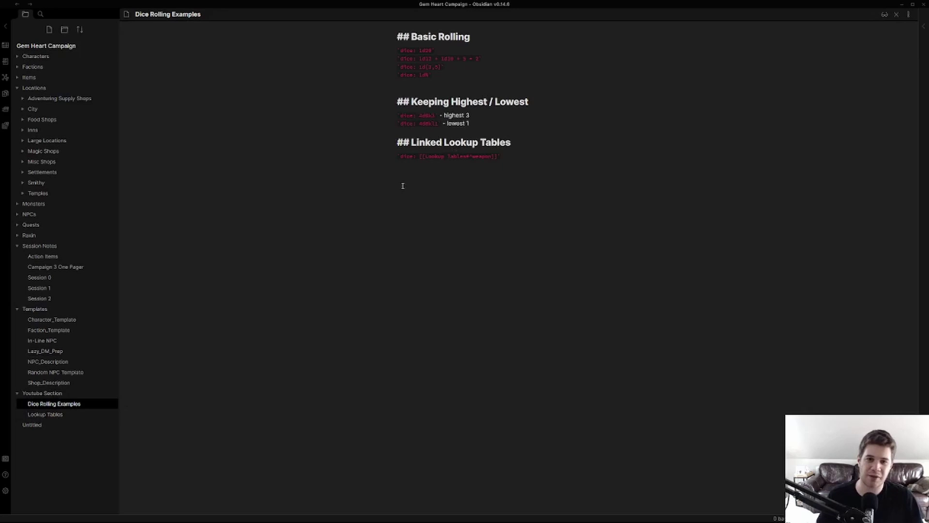
{"action": "left_click_drag", "start_coordinate": [433, 156], "coordinate": [488, 156]}
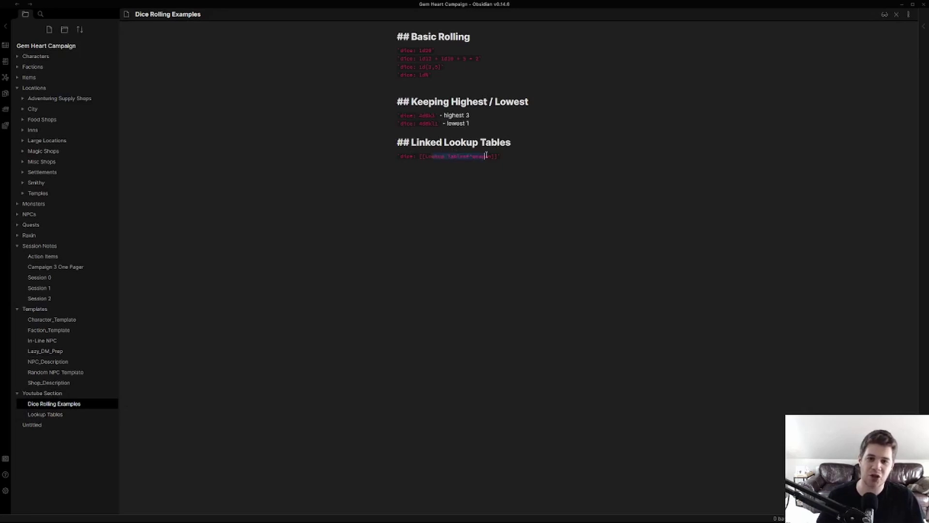
{"action": "left_click", "coordinate": [476, 158]}
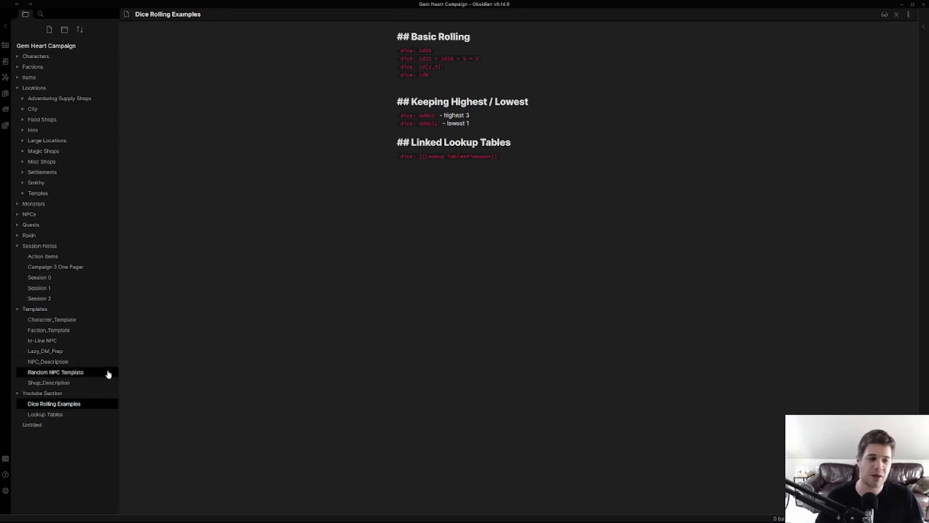
{"action": "left_click_drag", "start_coordinate": [419, 156], "coordinate": [498, 157]}
{"action": "left_click", "coordinate": [54, 415]}
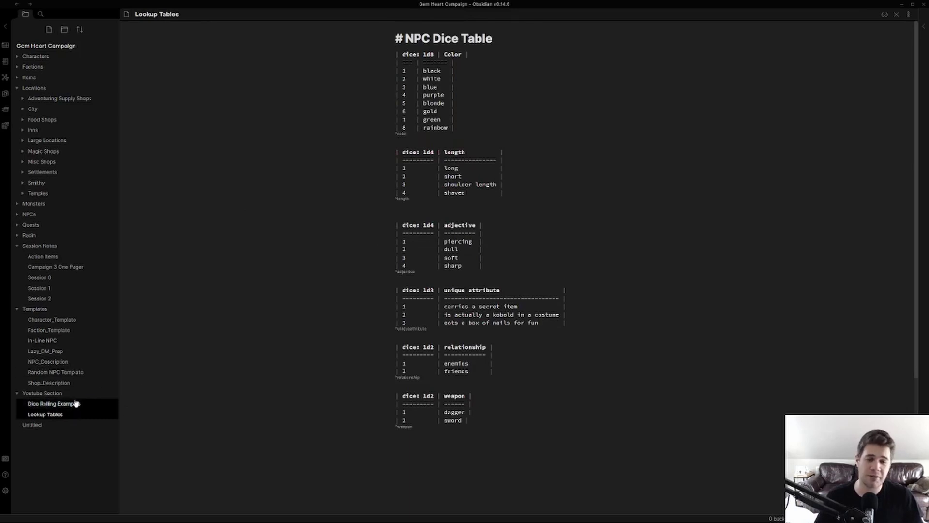
- Review the weapon and relationship tables, then return to the Dice Rolling Examples note
{"action": "left_click_drag", "start_coordinate": [489, 424], "coordinate": [355, 398]}
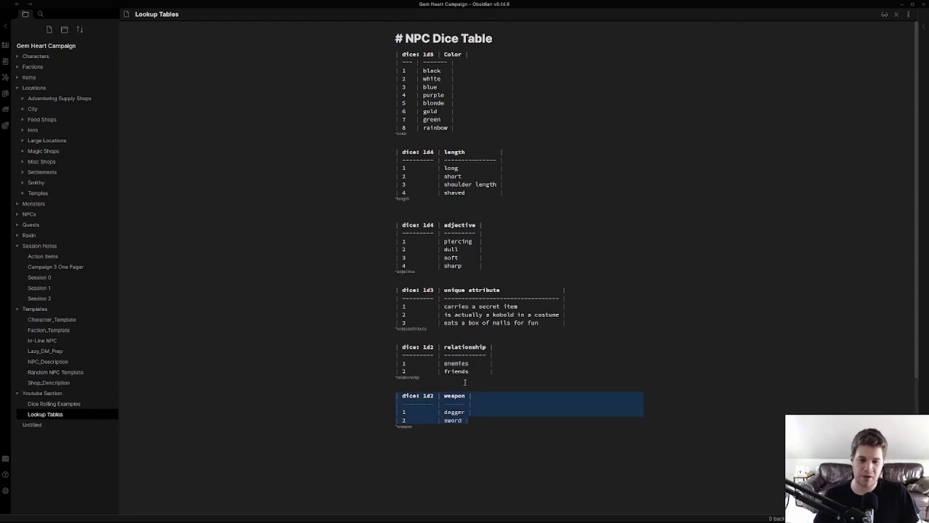
{"action": "left_click", "coordinate": [408, 401]}
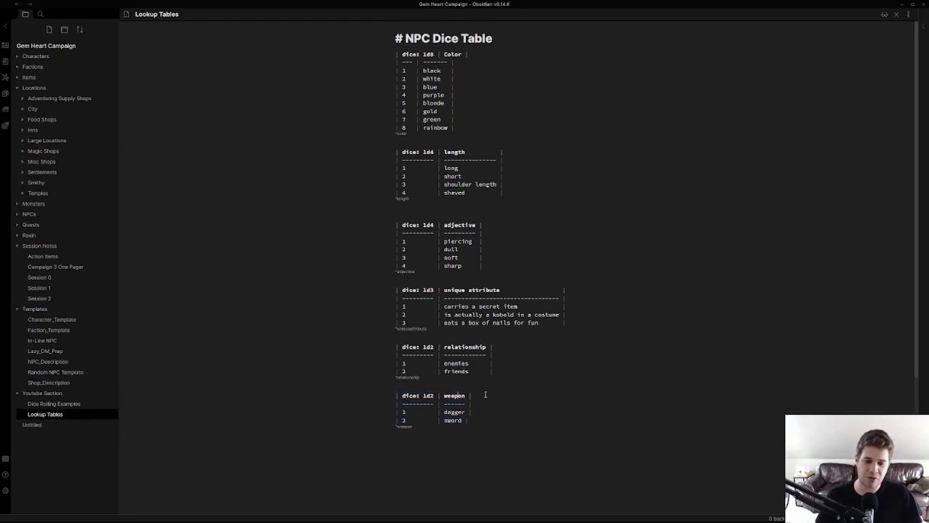
{"action": "left_click", "coordinate": [460, 420]}
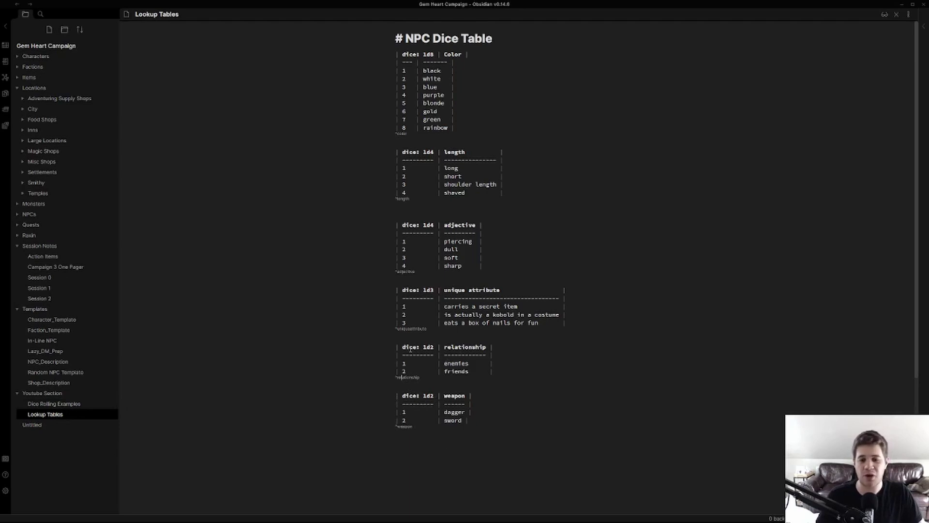
{"action": "left_click_drag", "start_coordinate": [392, 346], "coordinate": [529, 376]}
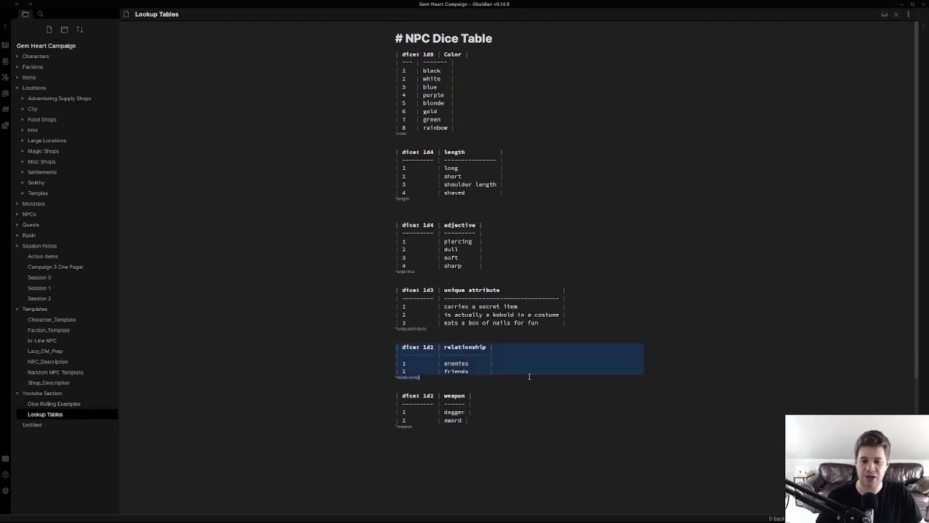
{"action": "left_click", "coordinate": [54, 403]}
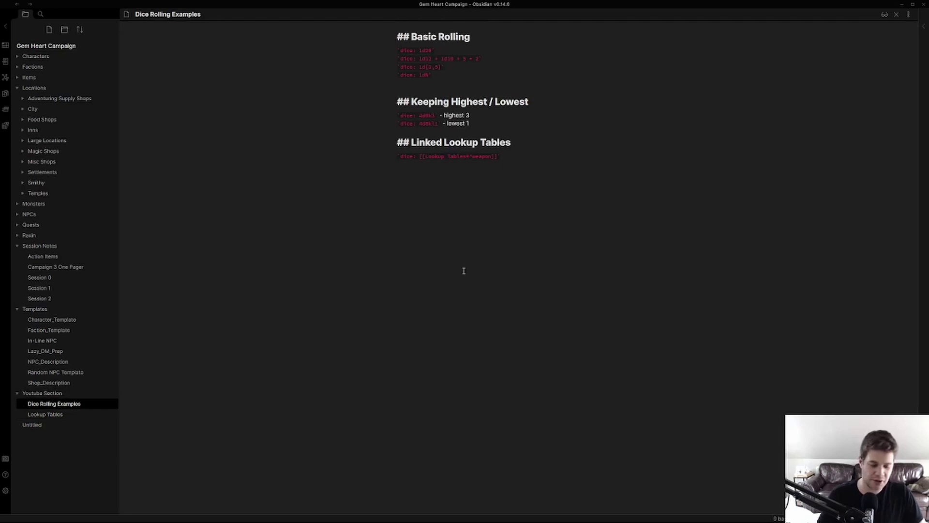
- Add a `dice: [[Lookup Tables^relationship` line, roll it to 'friends', then open Lookup Tables
{"action": "type", "text": "`dice: [["}
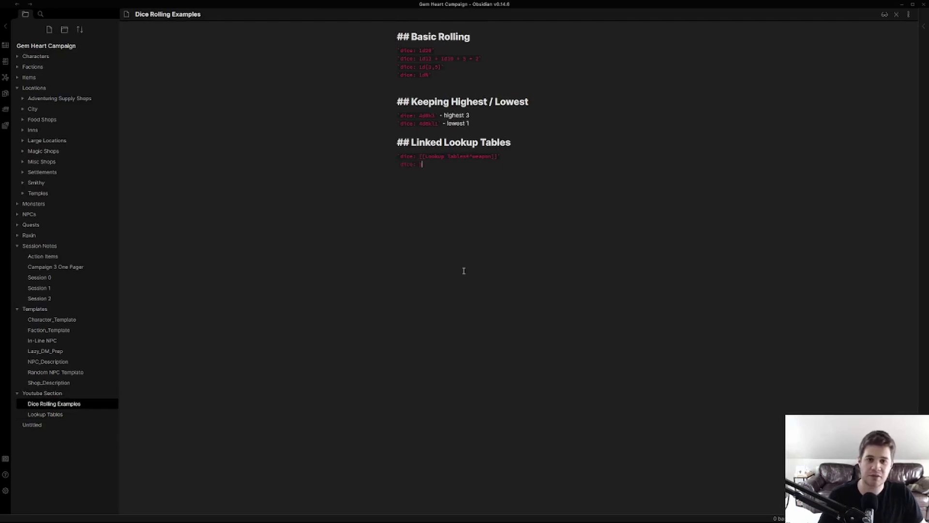
{"action": "type", "text": "Lookup Tables"}
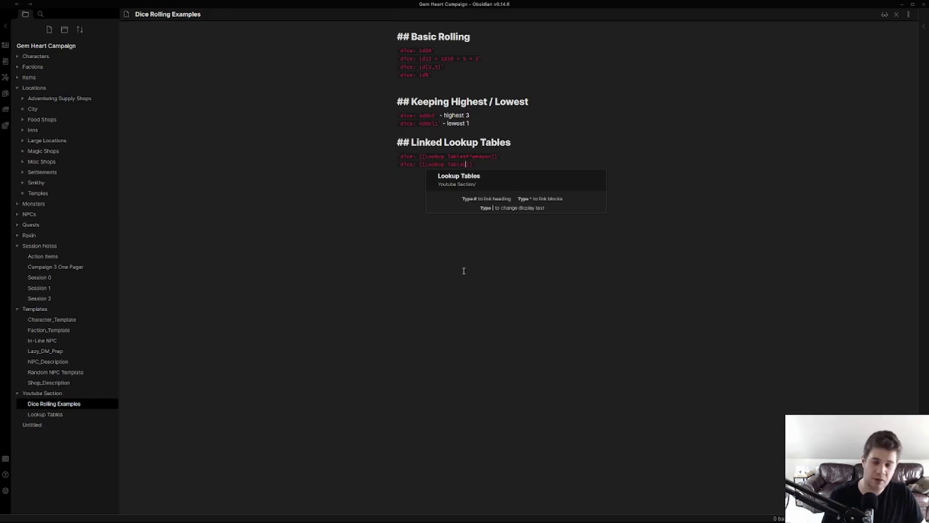
{"action": "type", "text": "^rel"}
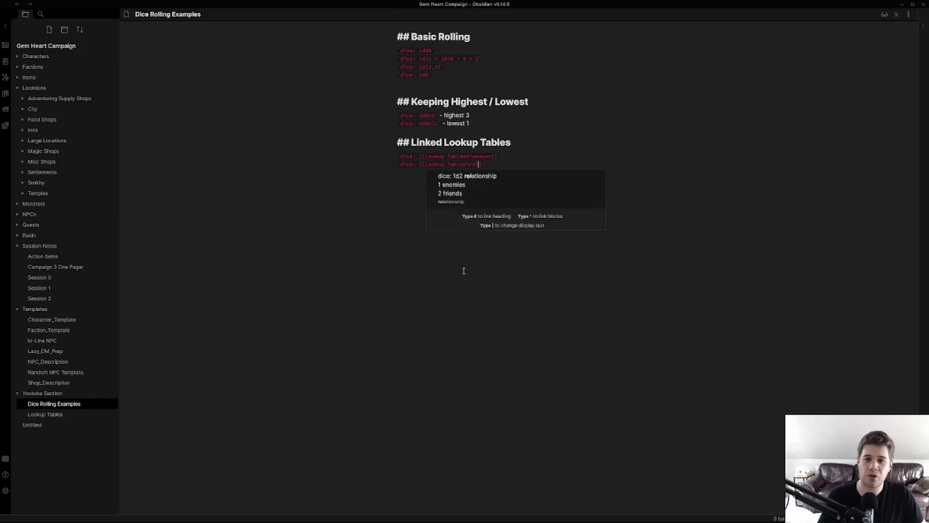
{"action": "type", "text": "ationship"}
{"action": "left_click", "coordinate": [550, 166]}
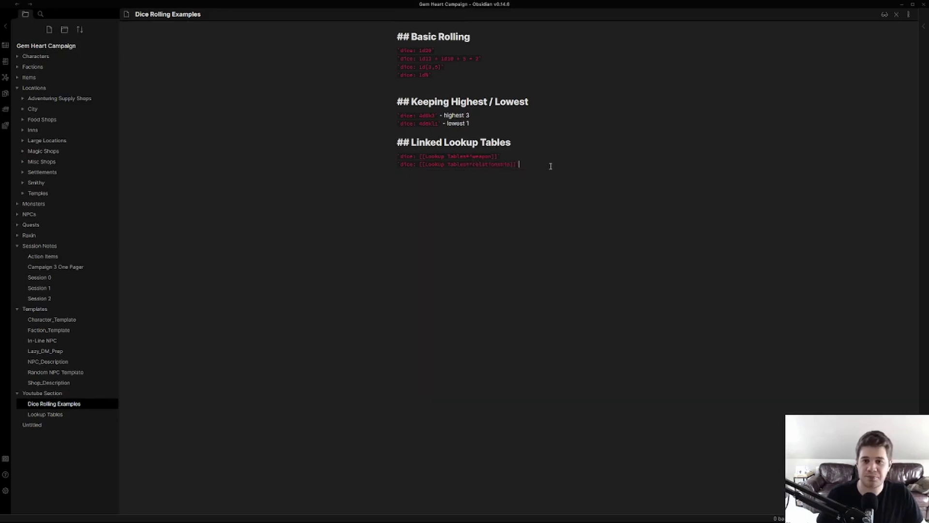
{"action": "left_click", "coordinate": [885, 14]}
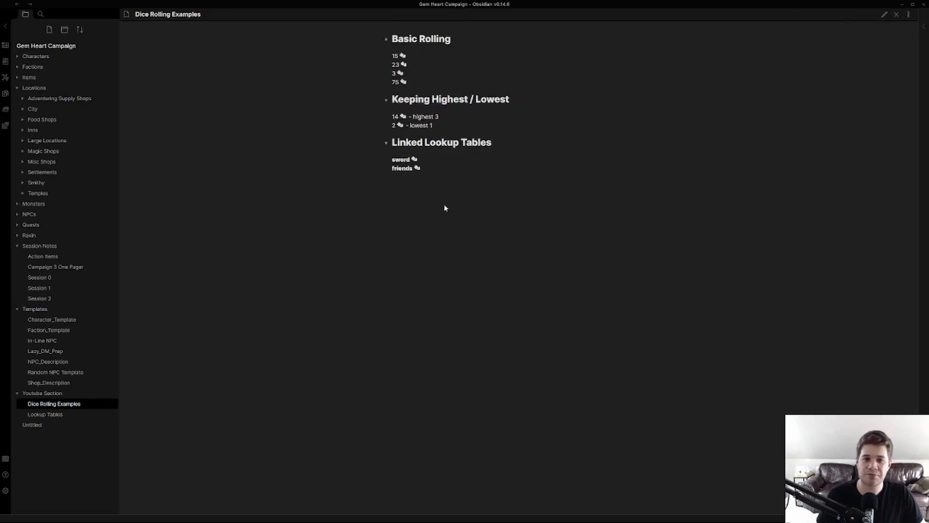
{"action": "left_click", "coordinate": [405, 167]}
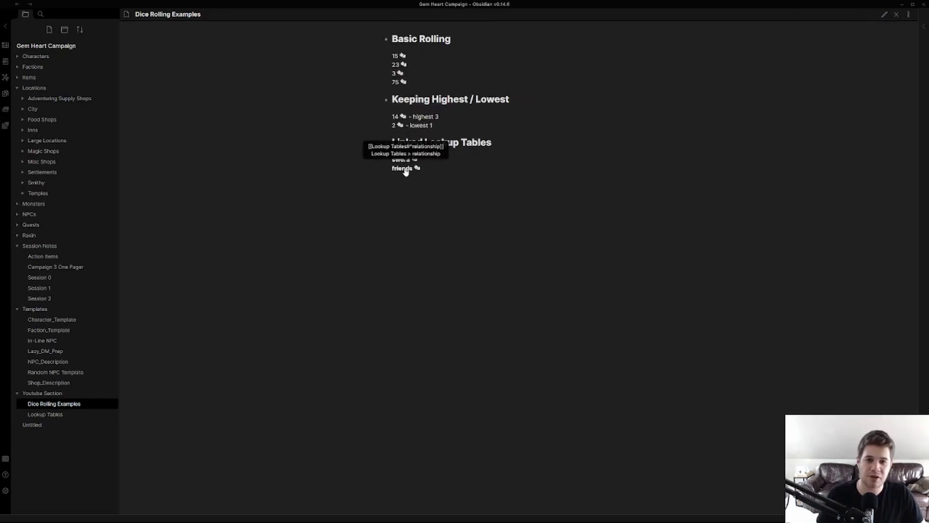
{"action": "left_click", "coordinate": [48, 416]}
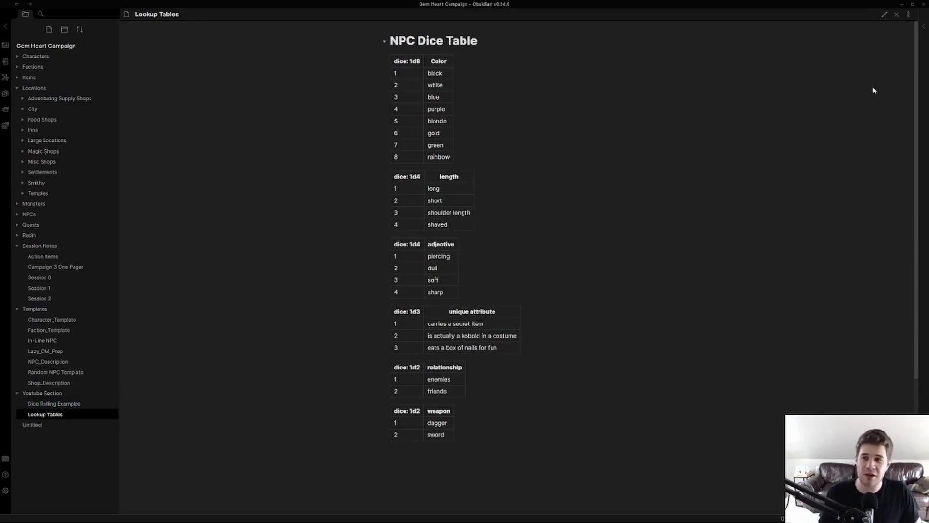
- Switch Lookup Tables to source mode and inspect the relationship and unique attribute tables
{"action": "left_click", "coordinate": [885, 14]}
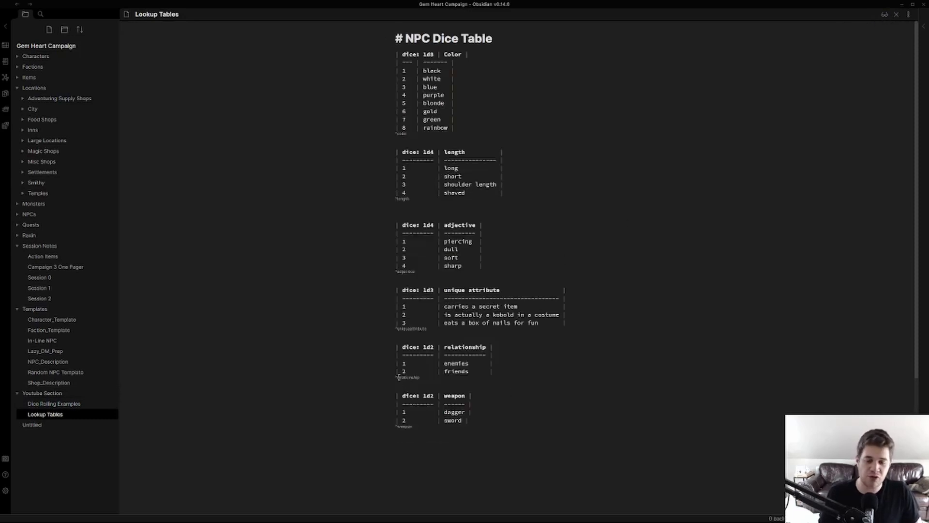
{"action": "left_click", "coordinate": [423, 356]}
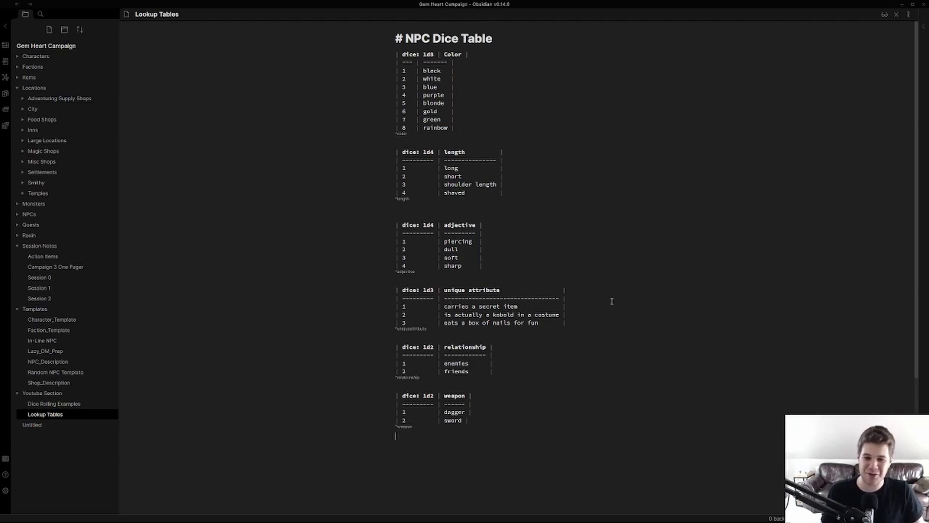
{"action": "left_click_drag", "start_coordinate": [566, 291], "coordinate": [570, 334]}
- Start a new table with the header '| dice: 1d3 | armor |'
{"action": "left_click", "coordinate": [566, 314]}
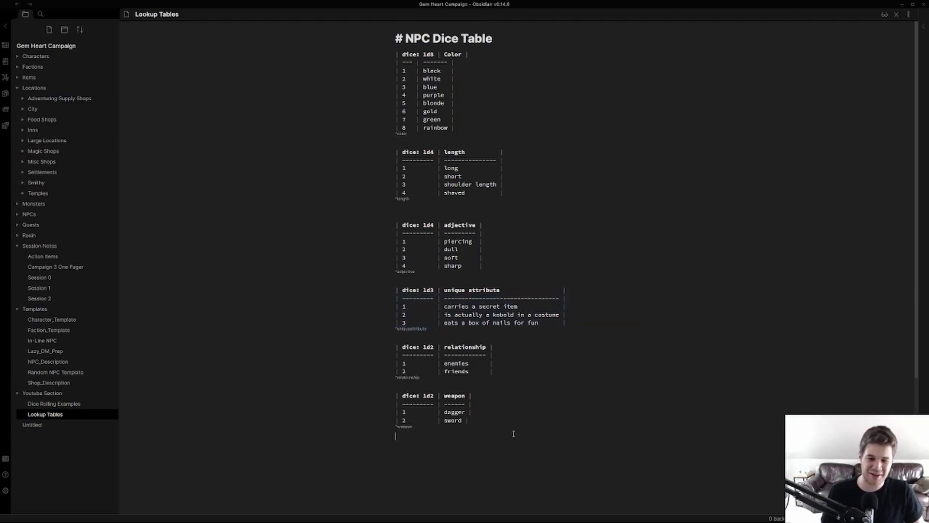
{"action": "type", "text": "|"}
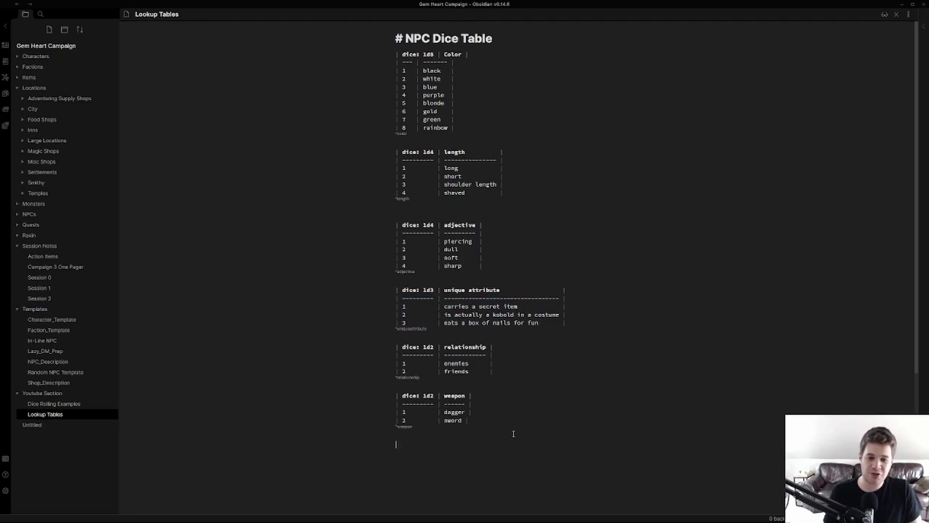
{"action": "type", "text": " dice:"}
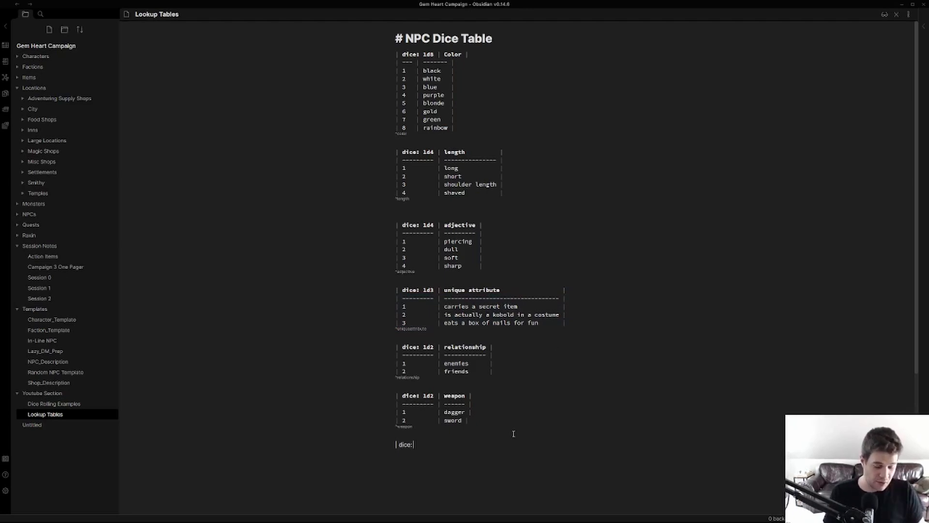
{"action": "type", "text": " 1d"}
{"action": "key", "text": "BackSpace"}
{"action": "key", "text": "BackSpace"}
{"action": "type", "text": "1d3"}
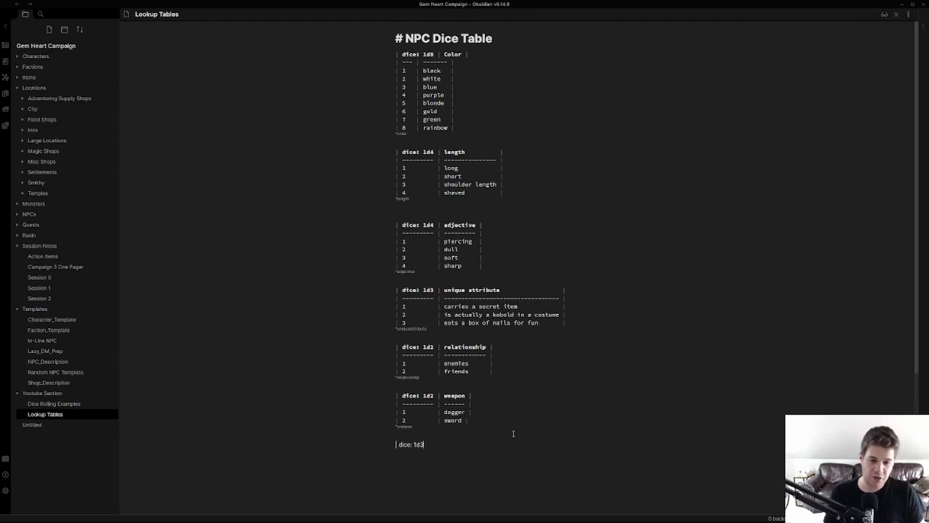
{"action": "type", "text": " |"}
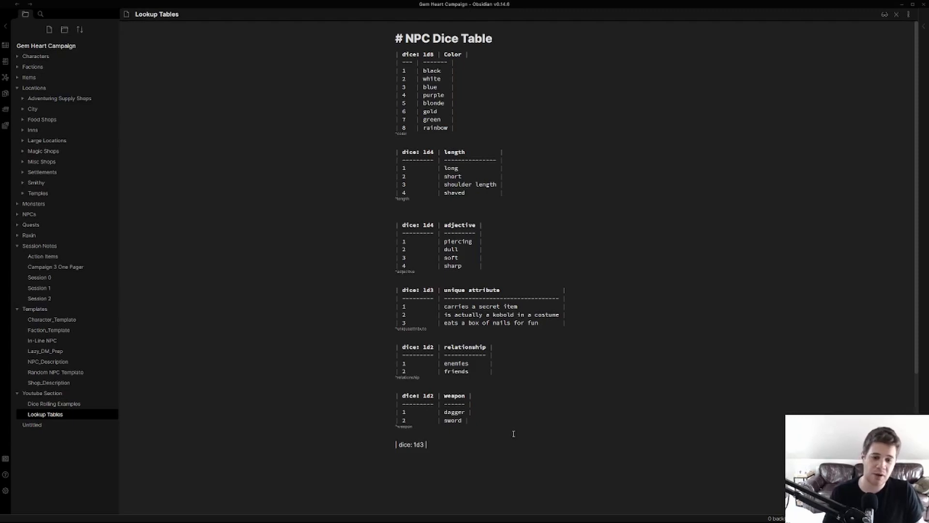
{"action": "type", "text": "armor"}
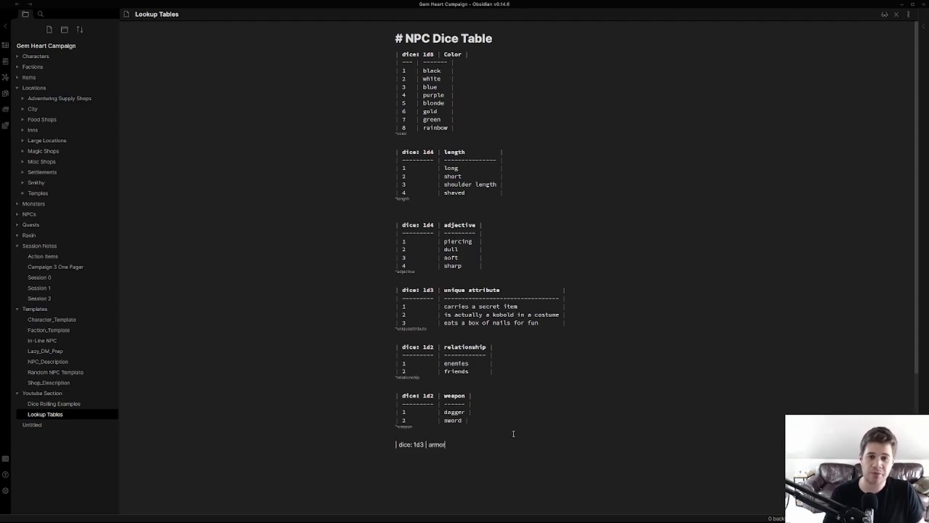
{"action": "type", "text": " |"}
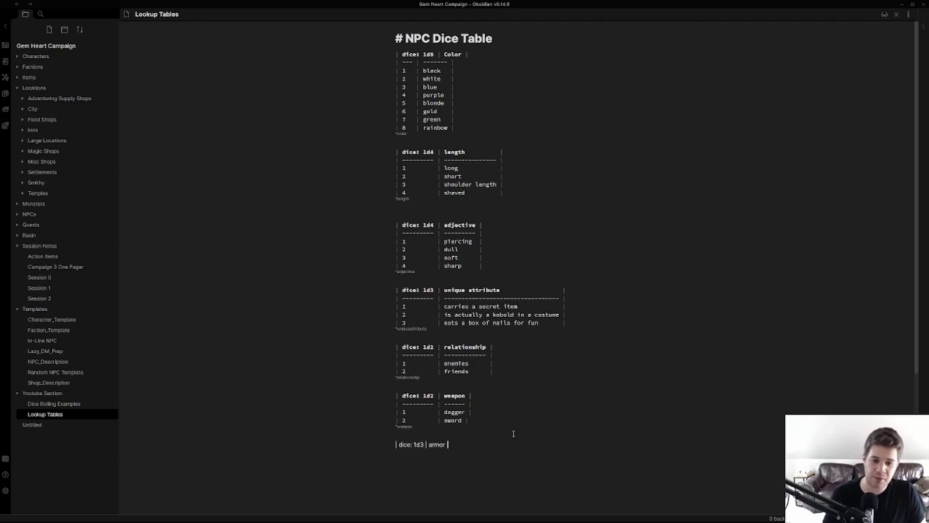
{"action": "key", "text": "Return"}
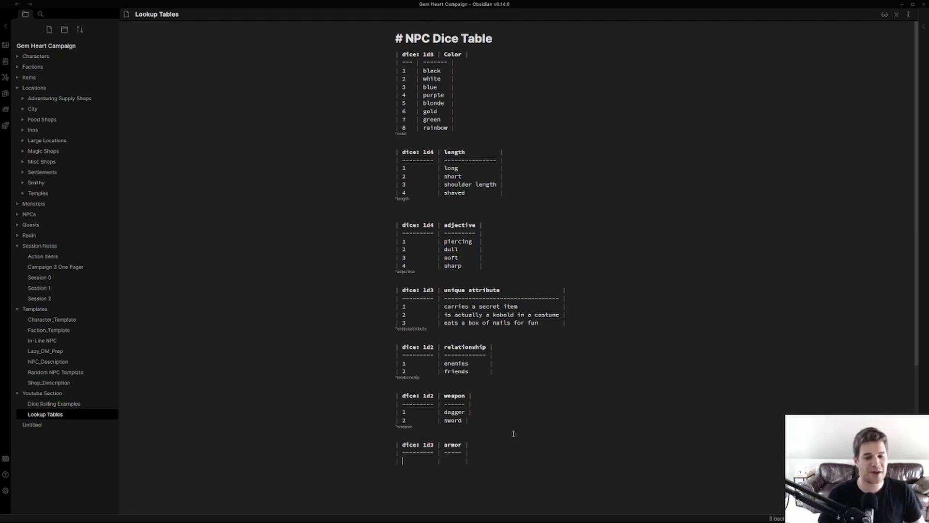
- Fill the armor rows 1 leather, 2 cloth, 3 plate, drop the empty row, and tag it ^armor
{"action": "type", "text": "1"}
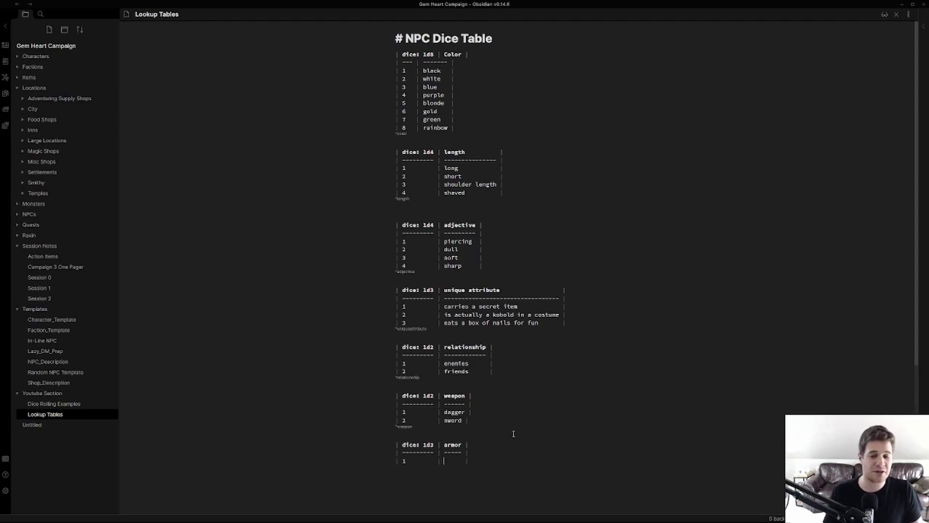
{"action": "type", "text": "leather"}
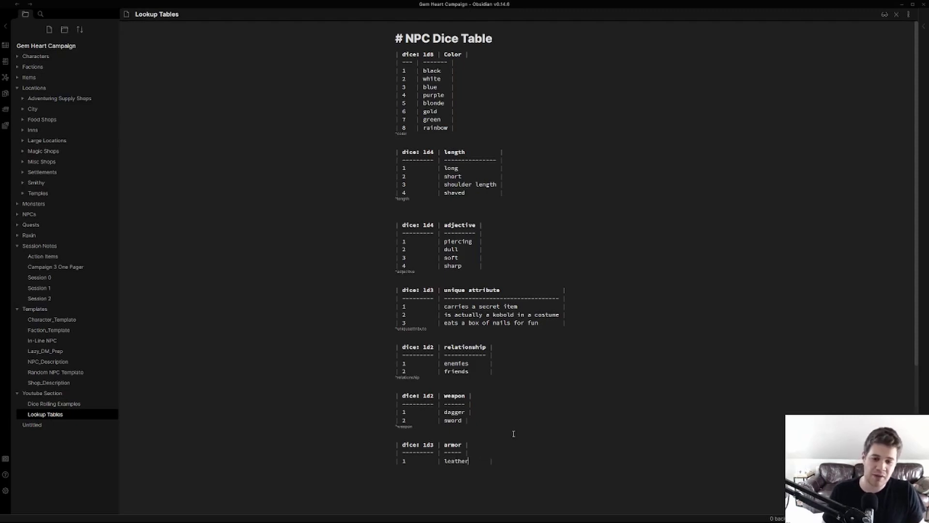
{"action": "key", "text": "Return"}
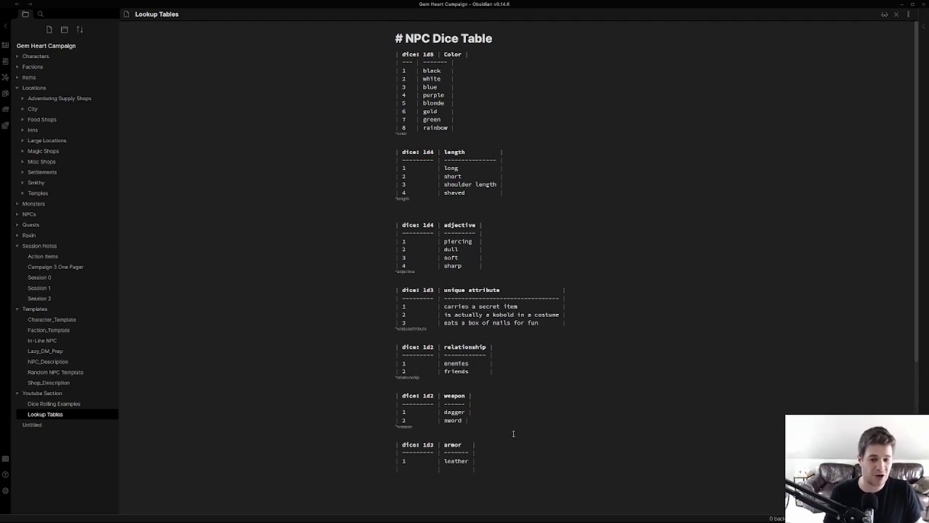
{"action": "type", "text": "2"}
{"action": "key", "text": "Tab"}
{"action": "type", "text": "cl"}
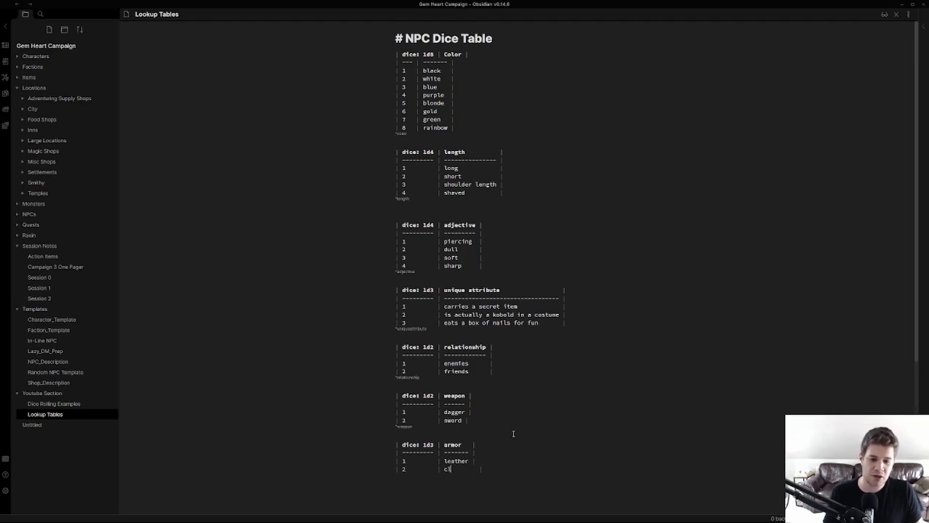
{"action": "type", "text": "oth"}
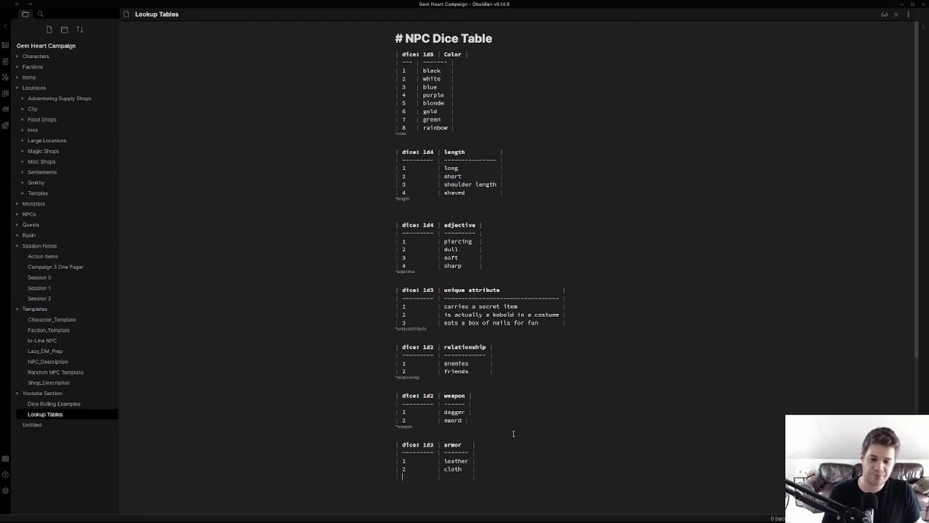
{"action": "type", "text": "3"}
{"action": "type", "text": "plate"}
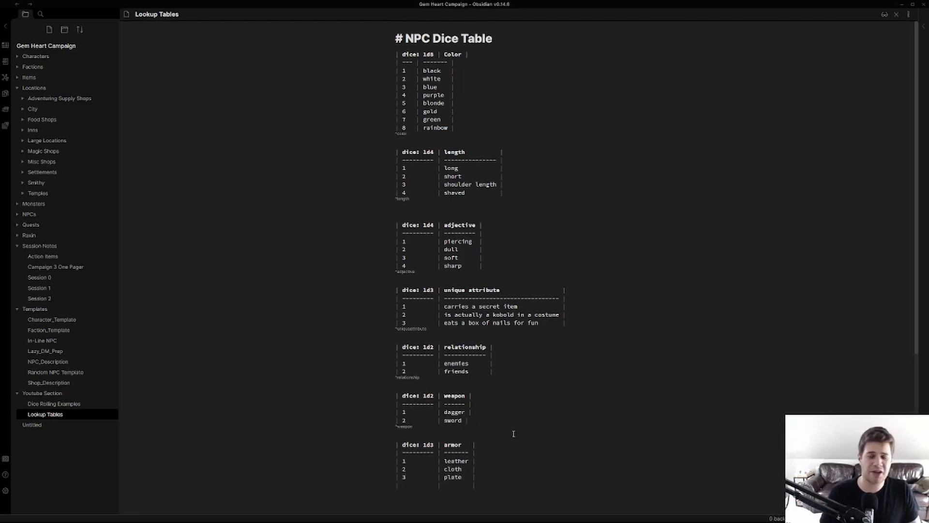
{"action": "left_click_drag", "start_coordinate": [484, 481], "coordinate": [364, 487]}
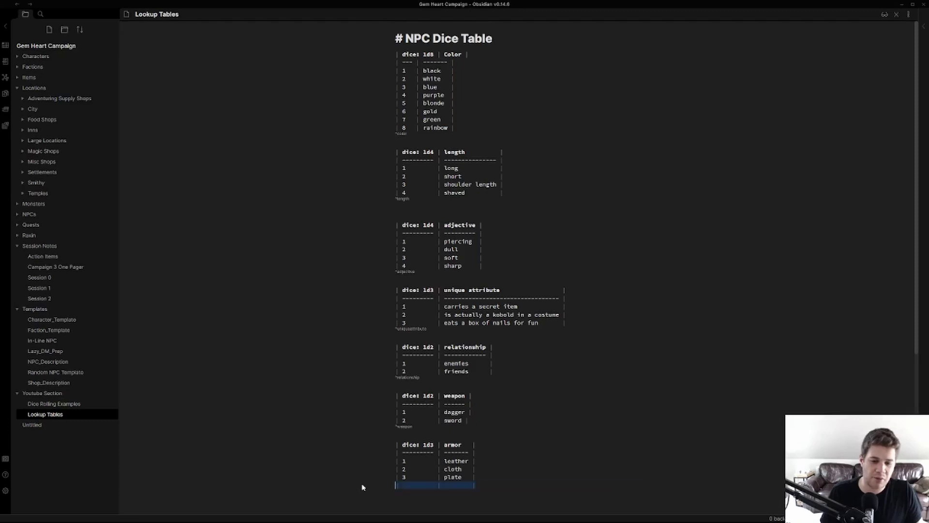
{"action": "key", "text": "BackSpace"}
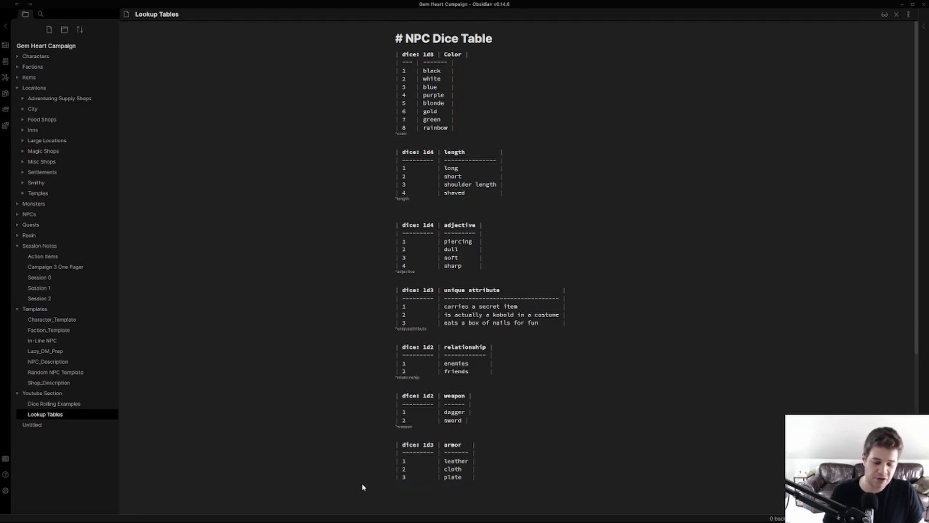
{"action": "key", "text": "Return"}
{"action": "type", "text": "^"}
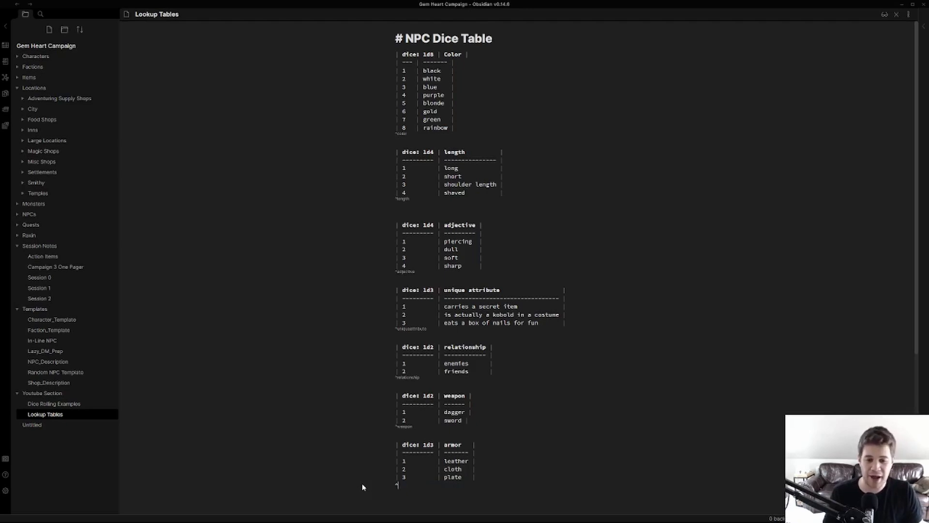
{"action": "type", "text": "armor"}
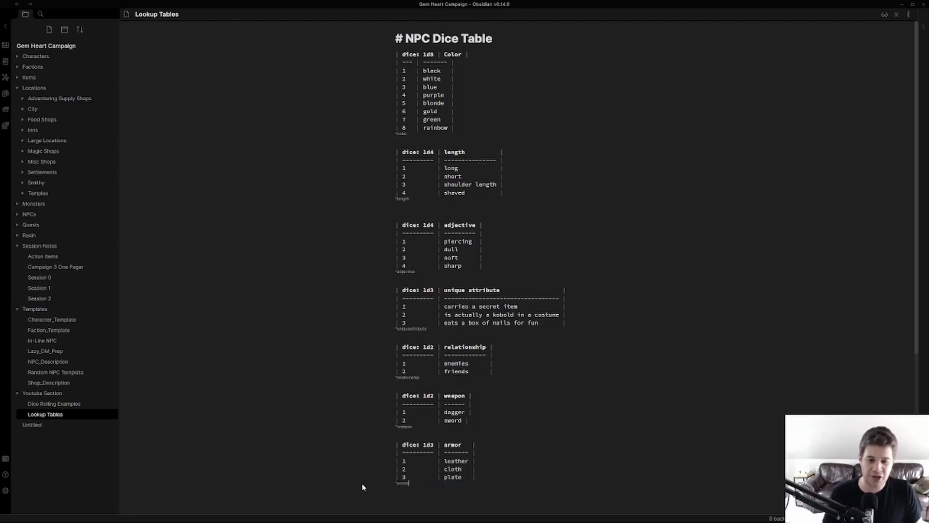
- Add `dice: [[Lookup Tables#^armor]]` to Dice Rolling Examples, then re-roll it in reading view to get leather
{"action": "left_click", "coordinate": [76, 406]}
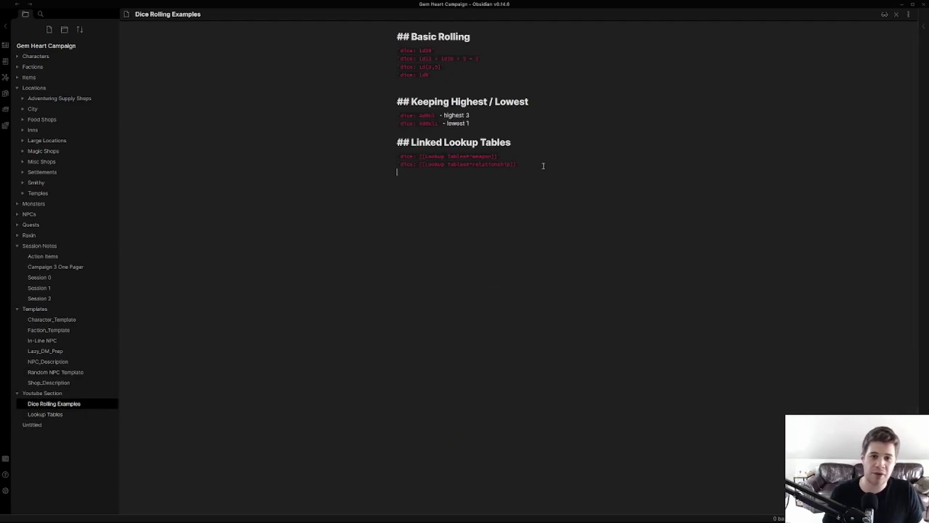
{"action": "type", "text": "dice"}
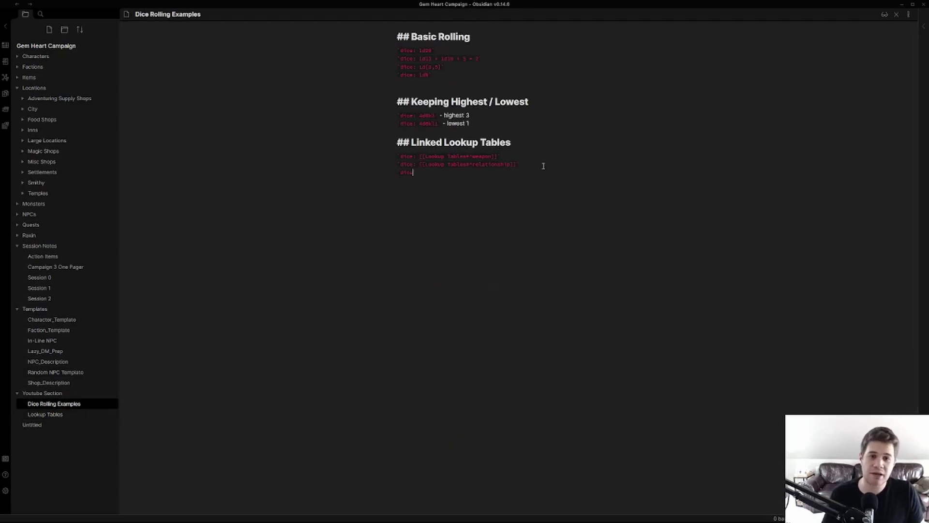
{"action": "type", "text": ": [[Look"}
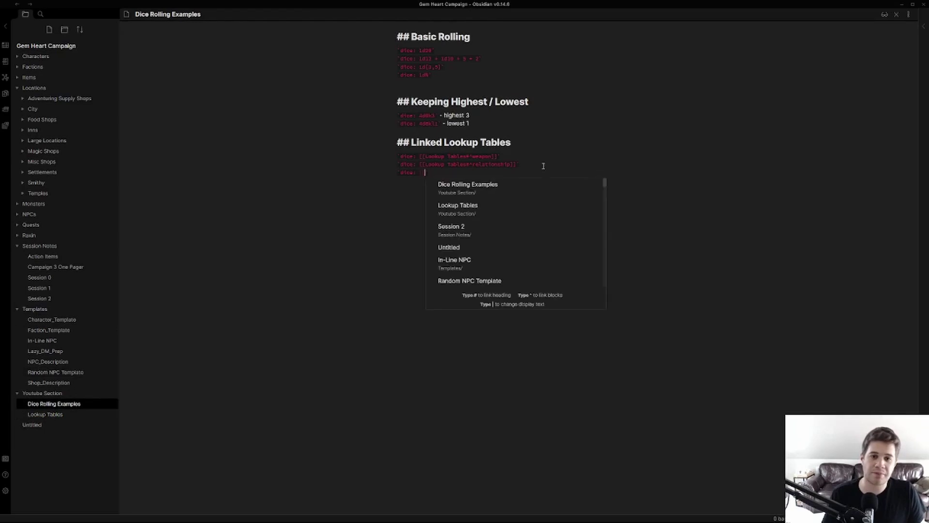
{"action": "type", "text": "up Tables#"}
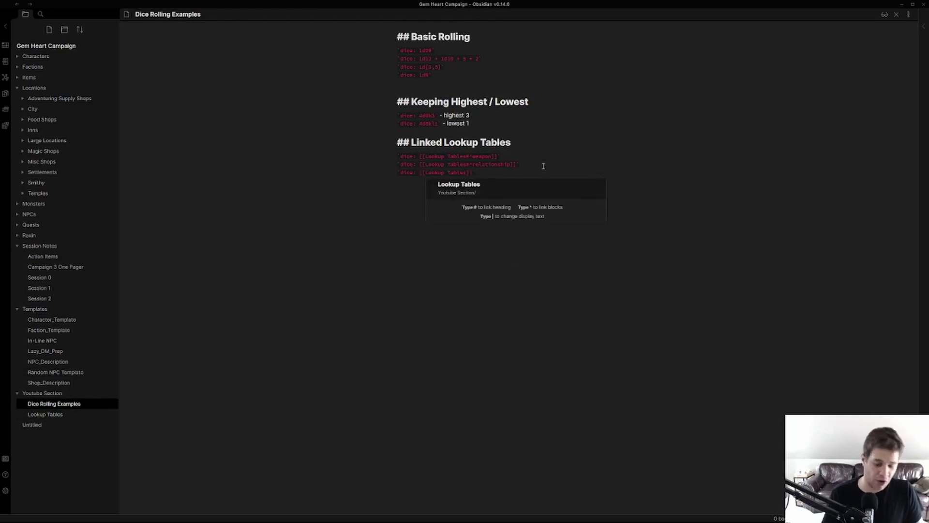
{"action": "type", "text": "^"}
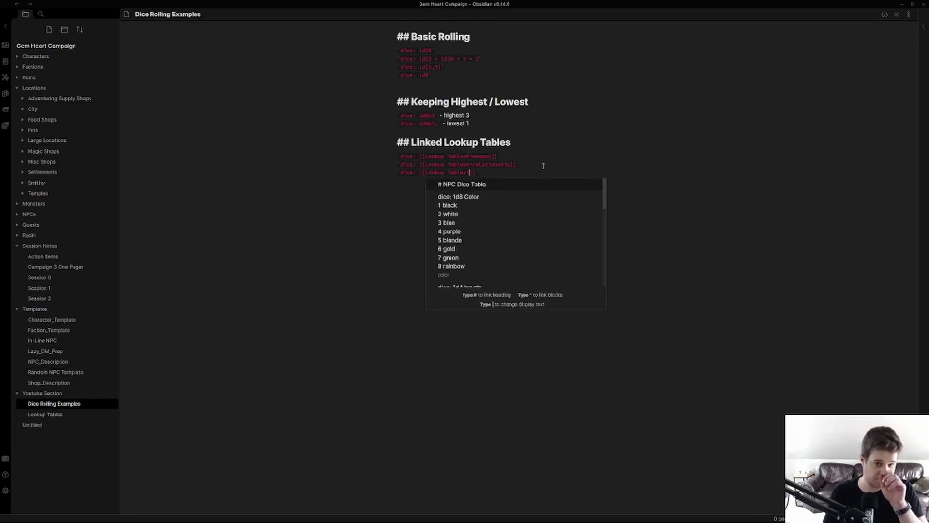
{"action": "type", "text": "armor"}
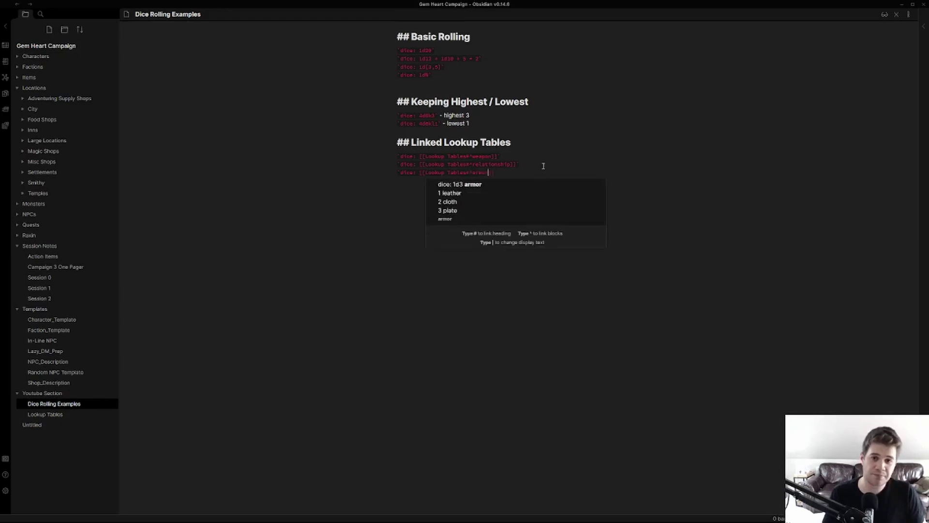
{"action": "key", "text": "Escape"}
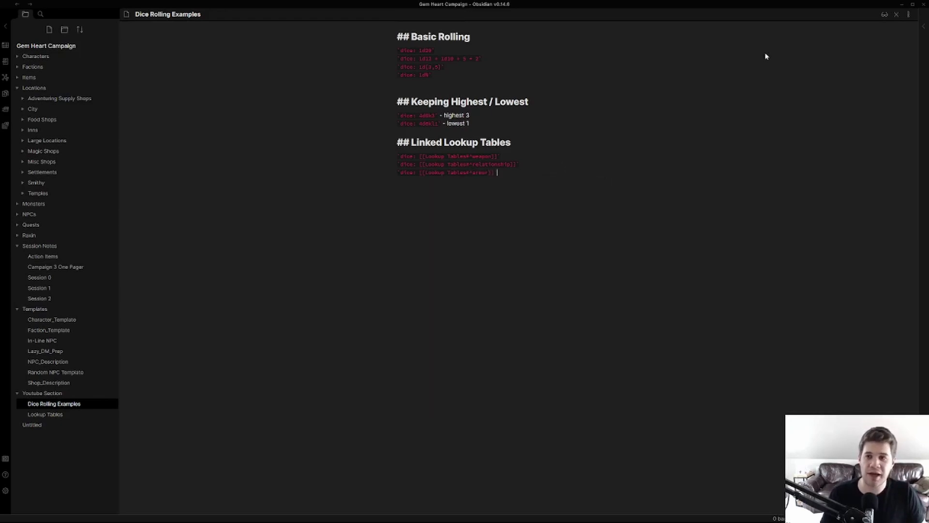
{"action": "left_click", "coordinate": [884, 14]}
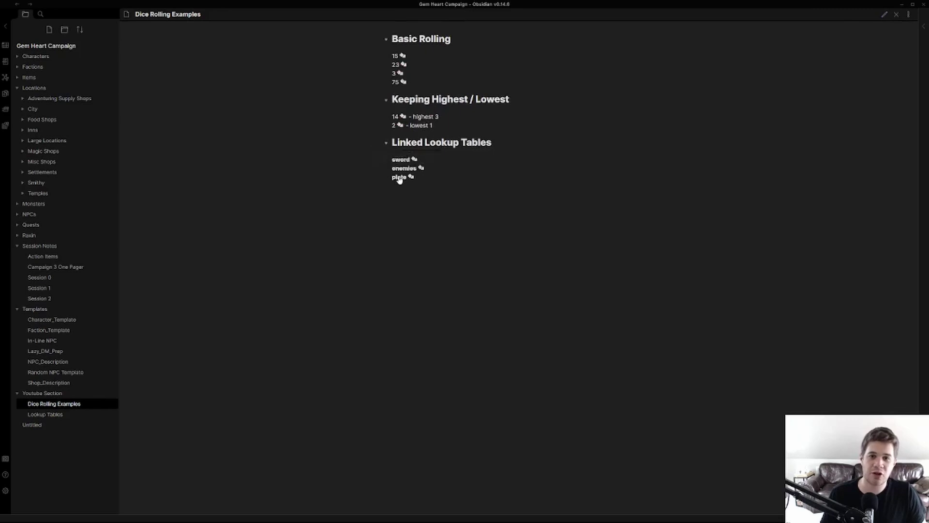
{"action": "left_click", "coordinate": [400, 177]}
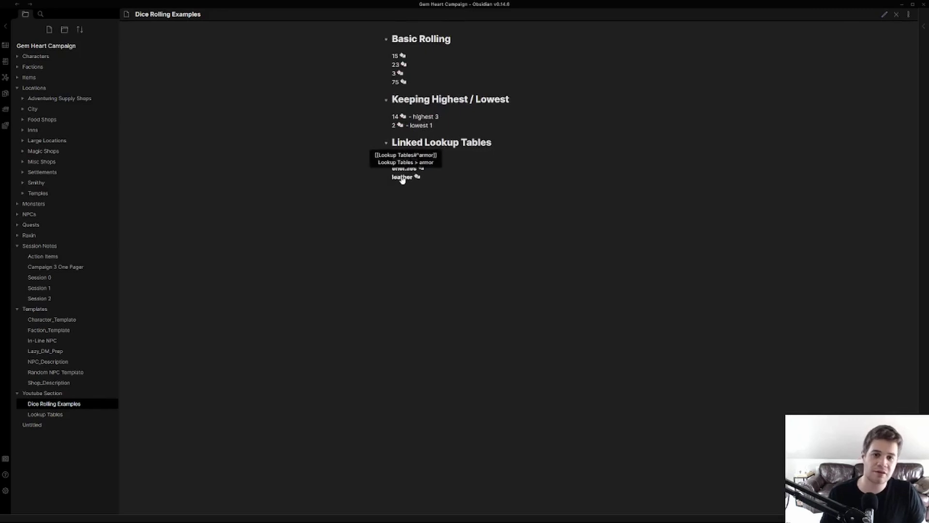
- Show Random NPC Template in source mode and highlight the first Hair dice code
{"action": "left_click", "coordinate": [54, 371]}
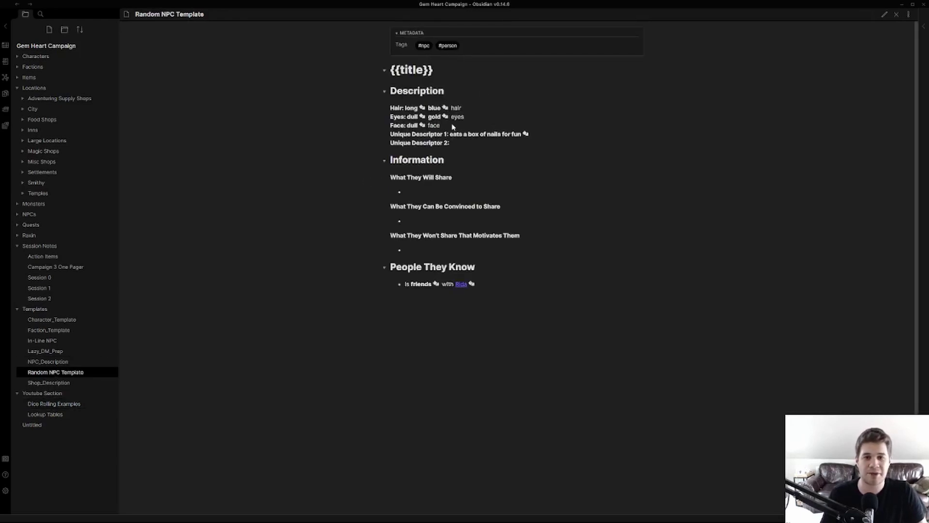
{"action": "left_click", "coordinate": [885, 15]}
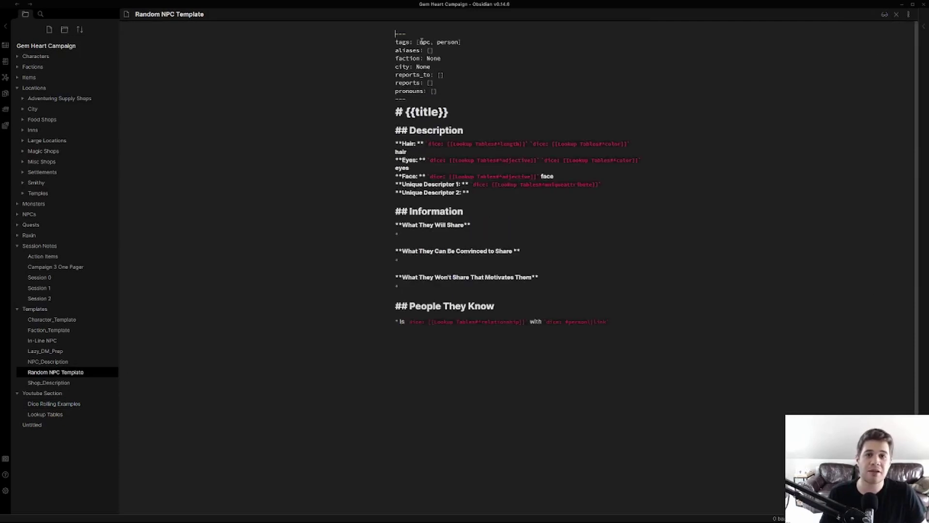
{"action": "left_click_drag", "start_coordinate": [432, 143], "coordinate": [530, 144]}
{"action": "left_click", "coordinate": [531, 143]}
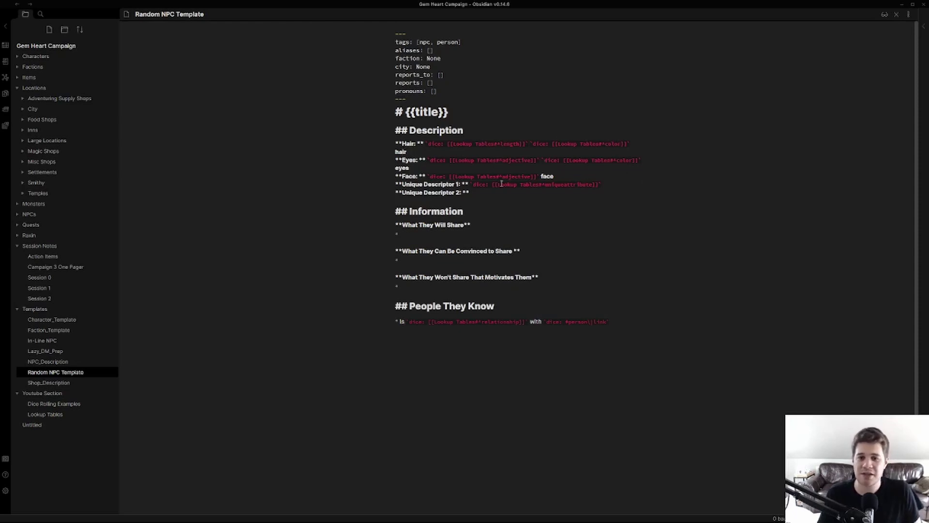
- Check the 'eats a box of nails for fun' row in Lookup Tables, then return to Random NPC Template
{"action": "left_click", "coordinate": [75, 414]}
{"action": "scroll", "coordinate": [546, 261], "scroll_direction": "down", "scroll_amount": 3}
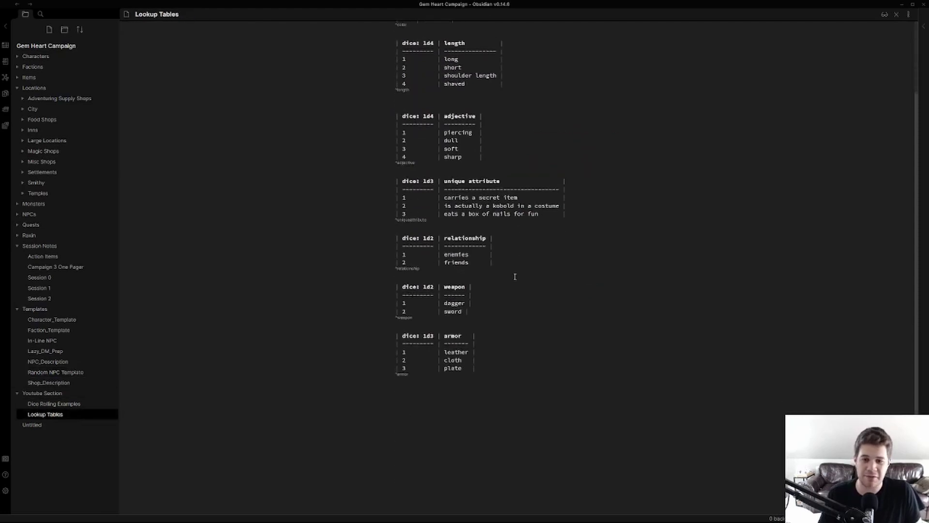
{"action": "triple_click", "coordinate": [479, 212]}
{"action": "left_click", "coordinate": [55, 372]}
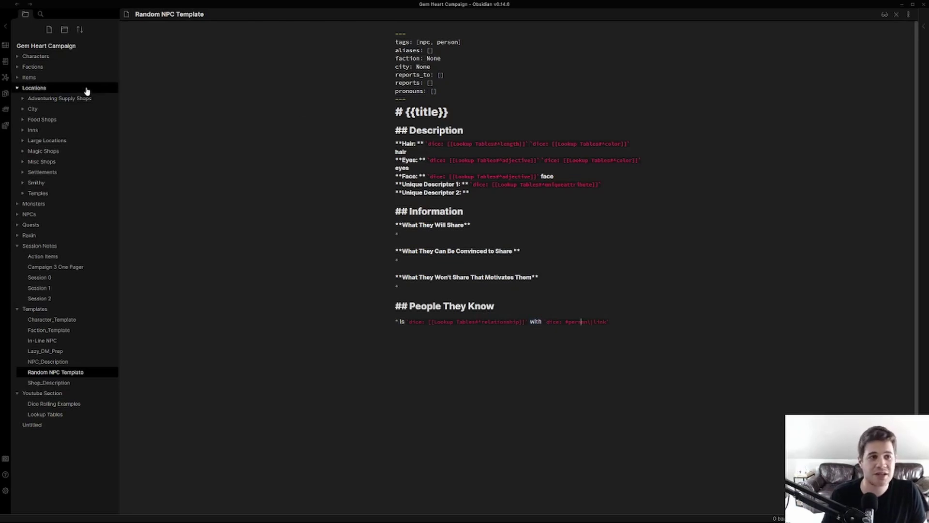
{"action": "left_click", "coordinate": [895, 15]}
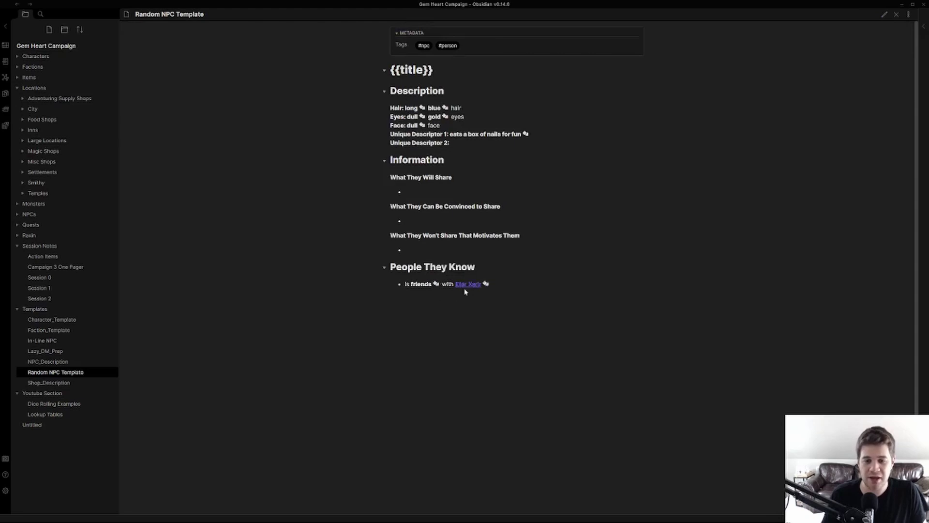
{"action": "left_click", "coordinate": [486, 284]}
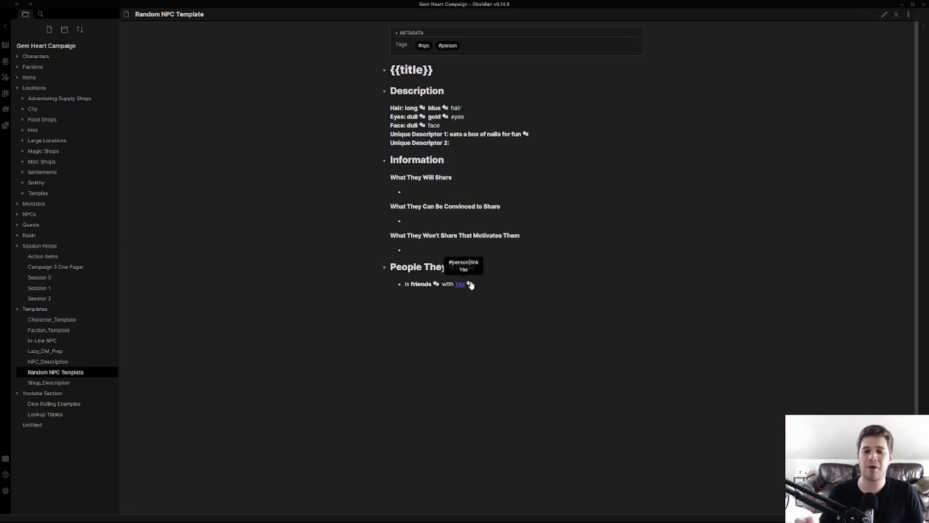
{"action": "left_click", "coordinate": [886, 15]}
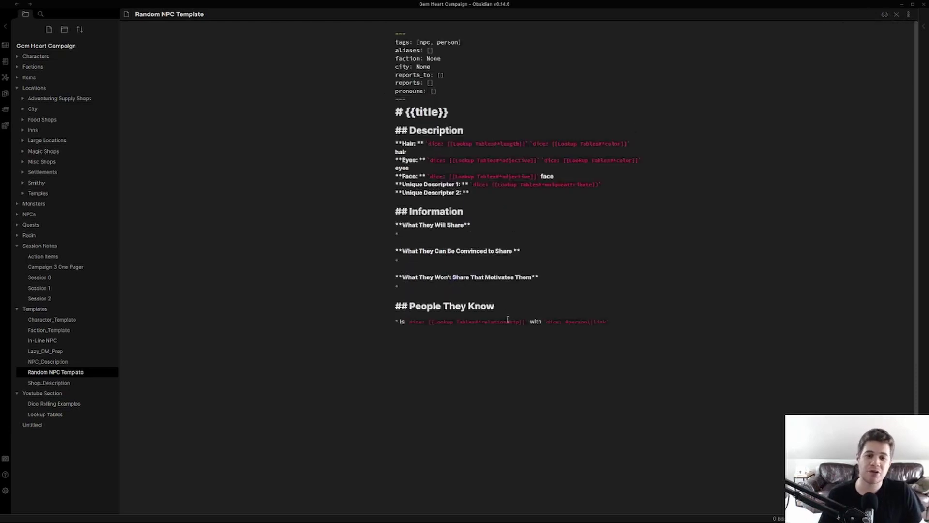